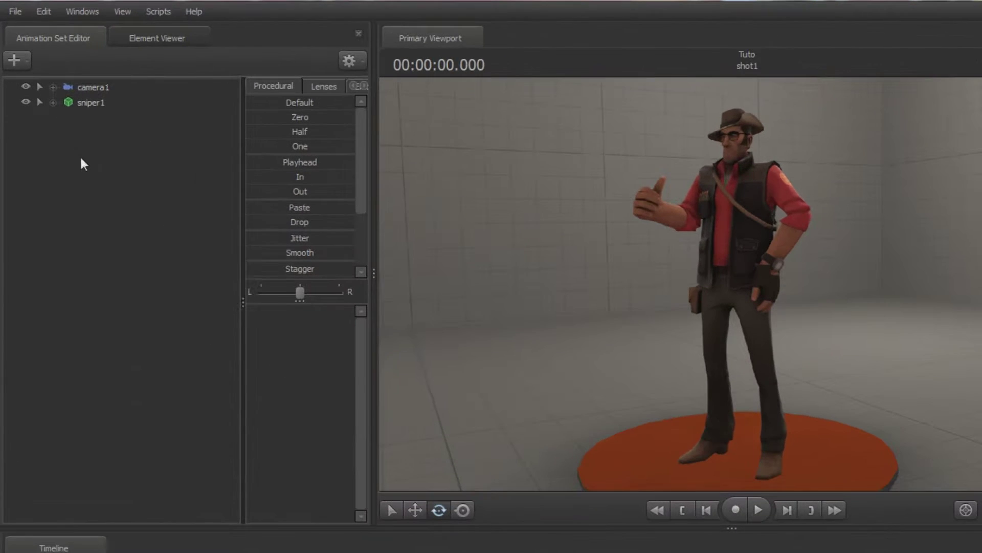
# Create an animation set for a new light, switch to the Motion Editor and select light1.
pyautogui.rightClick(57, 117)
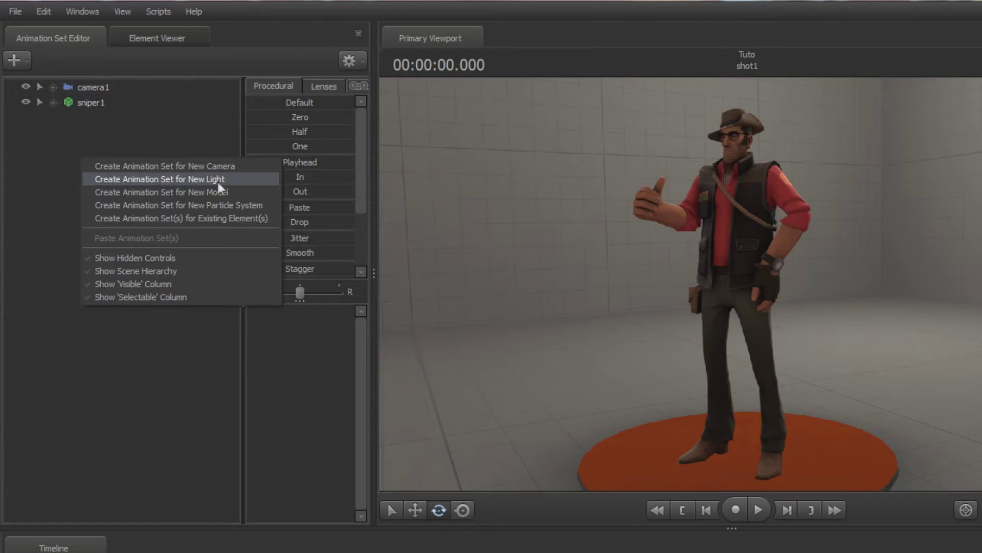
pyautogui.click(217, 180)
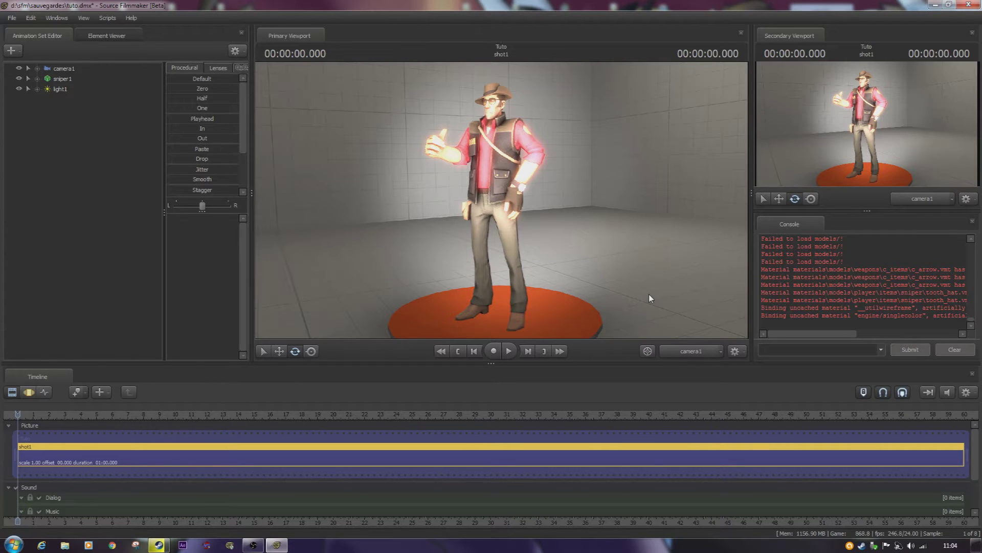
pyautogui.click(28, 392)
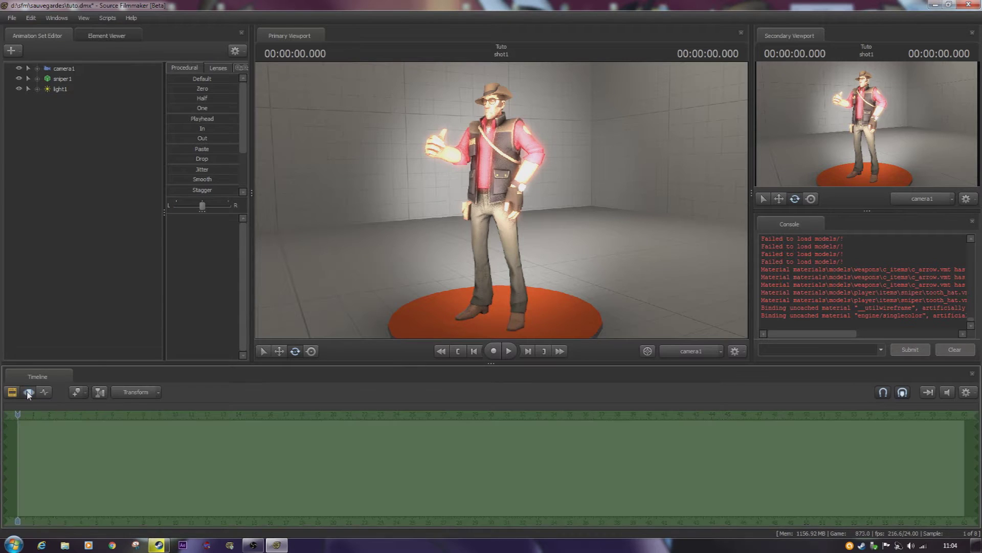
pyautogui.click(61, 89)
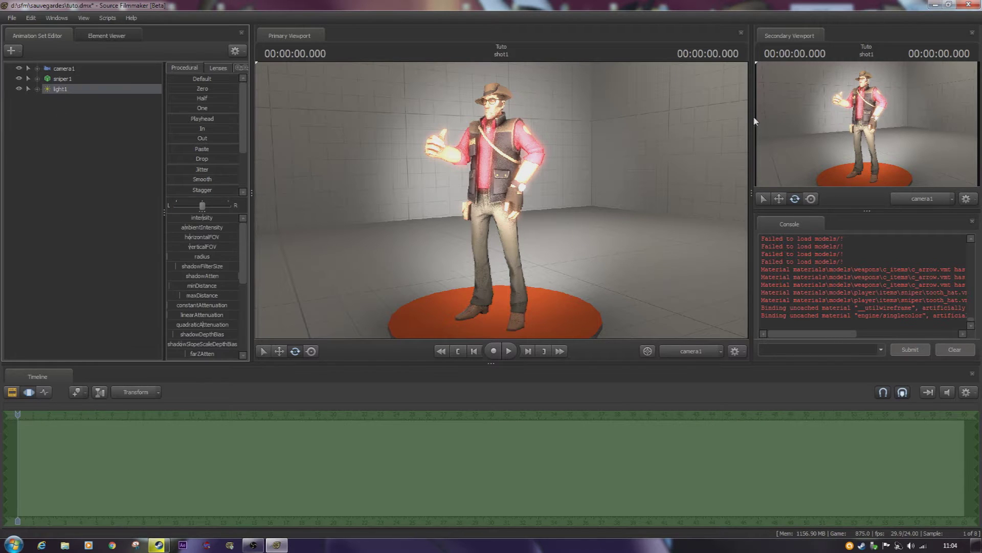
# View the scene through the Work Camera and move light1 to the side of the sniper with the Move tool.
pyautogui.click(704, 355)
pyautogui.moveTo(625, 315); pyautogui.dragTo(680, 287)
pyautogui.press('s')
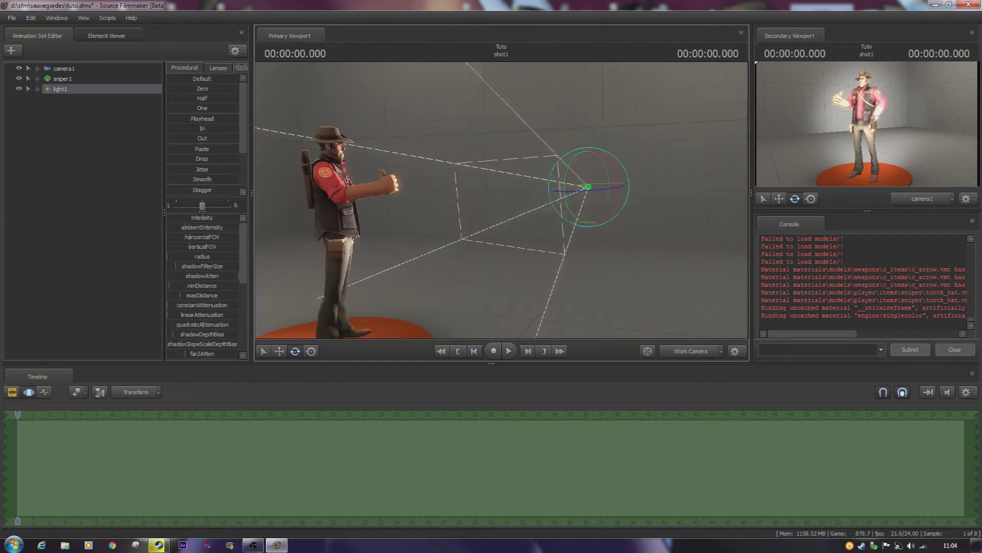
pyautogui.press('w')
pyautogui.keyDown('alt'); pyautogui.moveTo(533, 188); pyautogui.dragTo(499, 247); pyautogui.keyUp('alt')
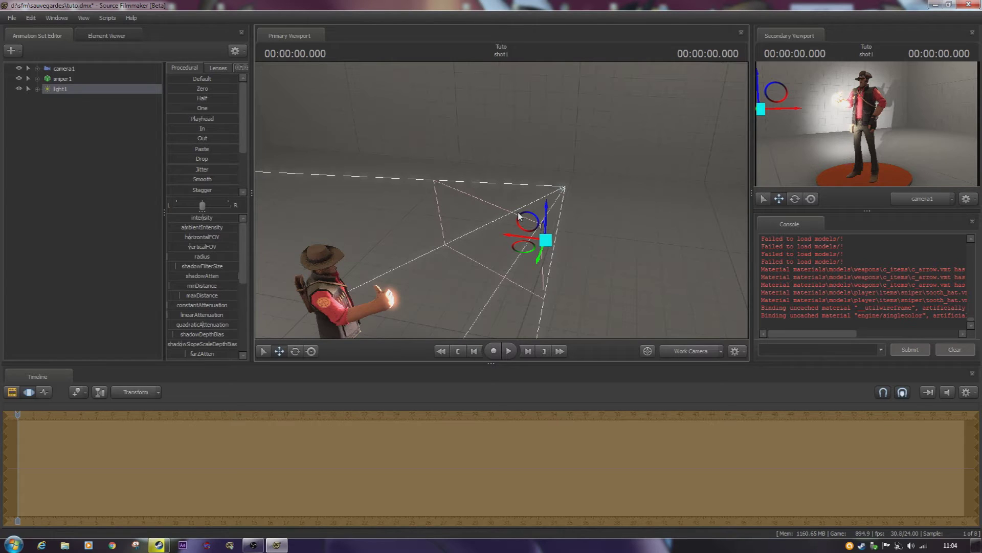
# Look through light1 in the primary viewport and aim it at the sniper's upper body.
pyautogui.moveTo(111, 91); pyautogui.dragTo(279, 126)
pyautogui.moveTo(398, 136); pyautogui.dragTo(515, 124)
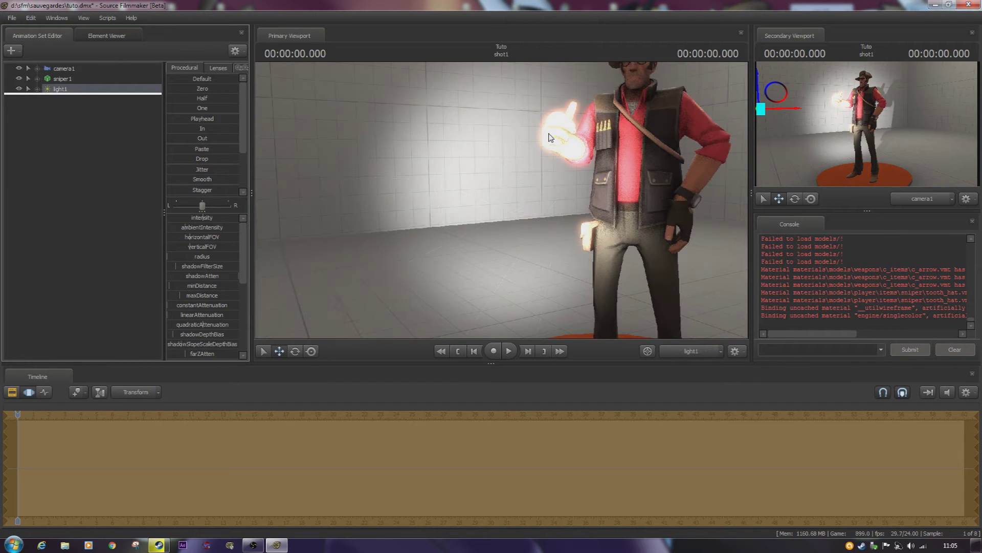
pyautogui.click(122, 90)
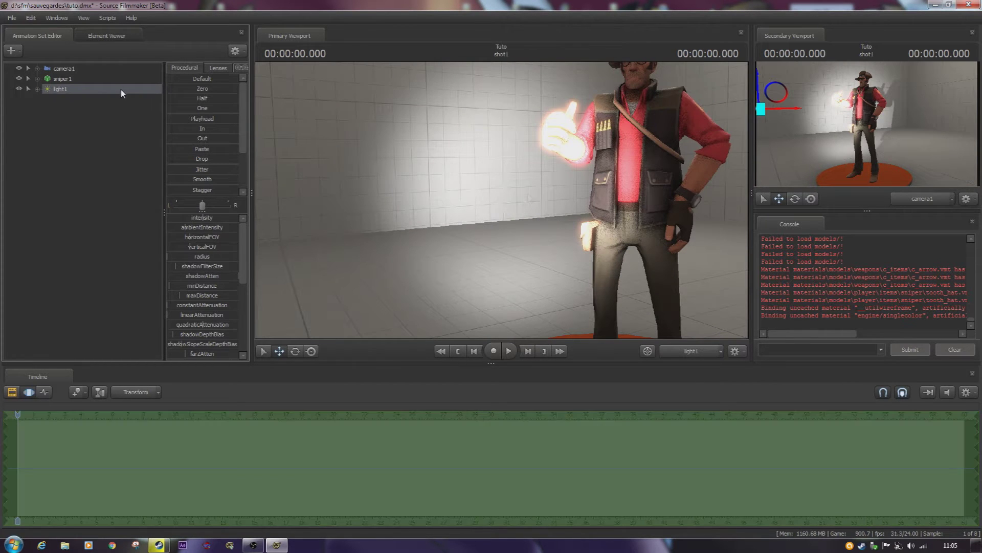
pyautogui.moveTo(500, 219); pyautogui.dragTo(623, 293)
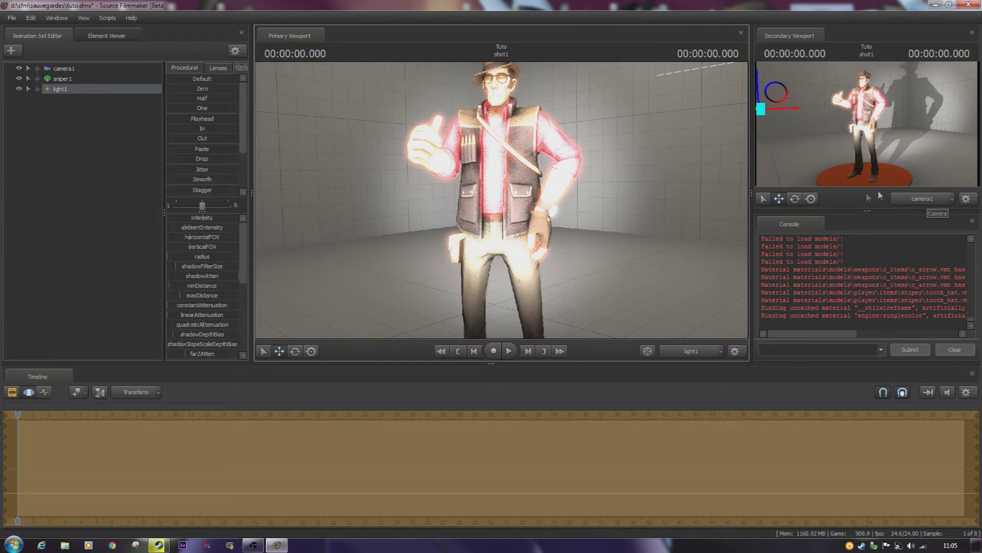
# Raise light1 above the sniper and tilt it down so it shines on him and the floor.
pyautogui.moveTo(501, 139); pyautogui.dragTo(509, 201)
pyautogui.press('w')
pyautogui.press('s')
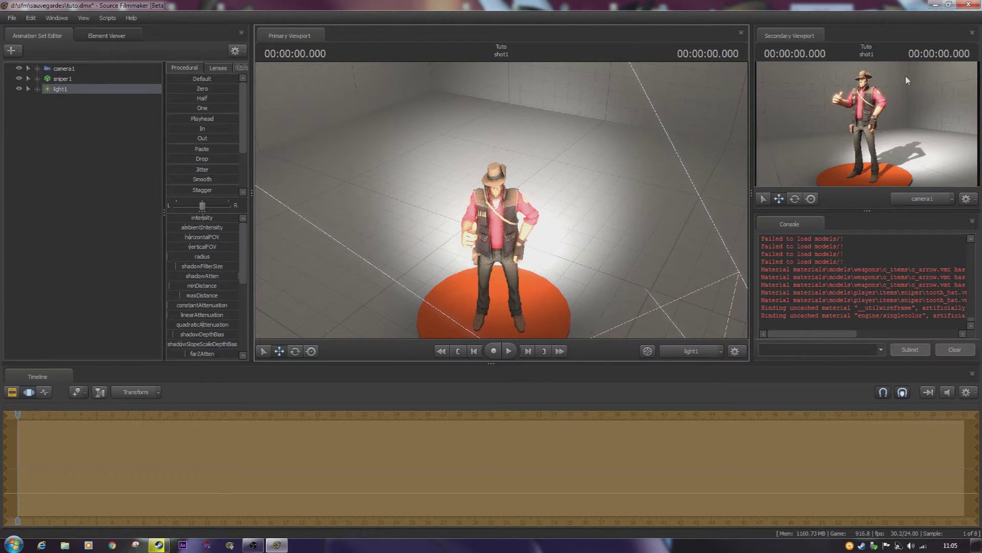
# Fly light1 farther away and around the sniper, aim it down at him, and widen its field of view.
pyautogui.moveTo(501, 200); pyautogui.dragTo(586, 164)
pyautogui.press('w')
pyautogui.press('a')
pyautogui.press('w')
pyautogui.press('s')
pyautogui.moveTo(468, 166)
pyautogui.mouseDown()
pyautogui.moveTo(474, 146)
pyautogui.moveTo(476, 174)
pyautogui.mouseUp()
pyautogui.scroll(-6, 501, 199)
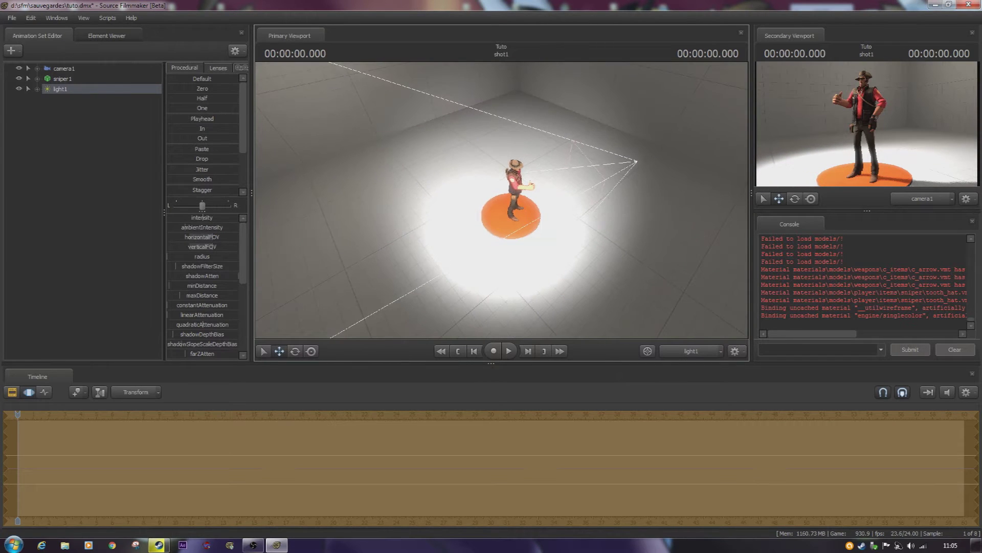
# Lower light1 toward the sniper and readjust the width of its beam.
pyautogui.press('w')
pyautogui.moveTo(502, 199)
pyautogui.mouseDown()
pyautogui.moveTo(504, 174)
pyautogui.moveTo(502, 204)
pyautogui.moveTo(501, 184)
pyautogui.mouseUp()
pyautogui.press('s')
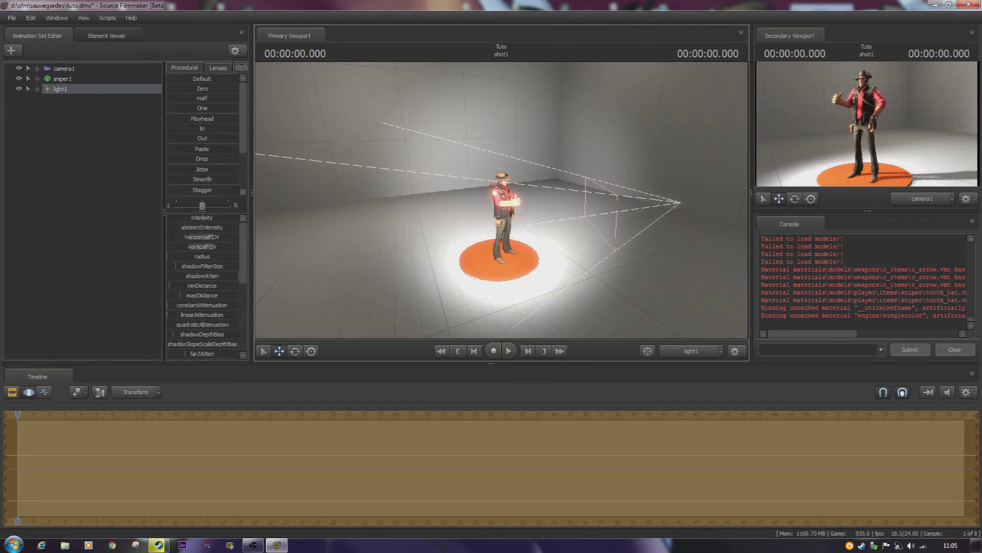
pyautogui.scroll(-5, 502, 200)
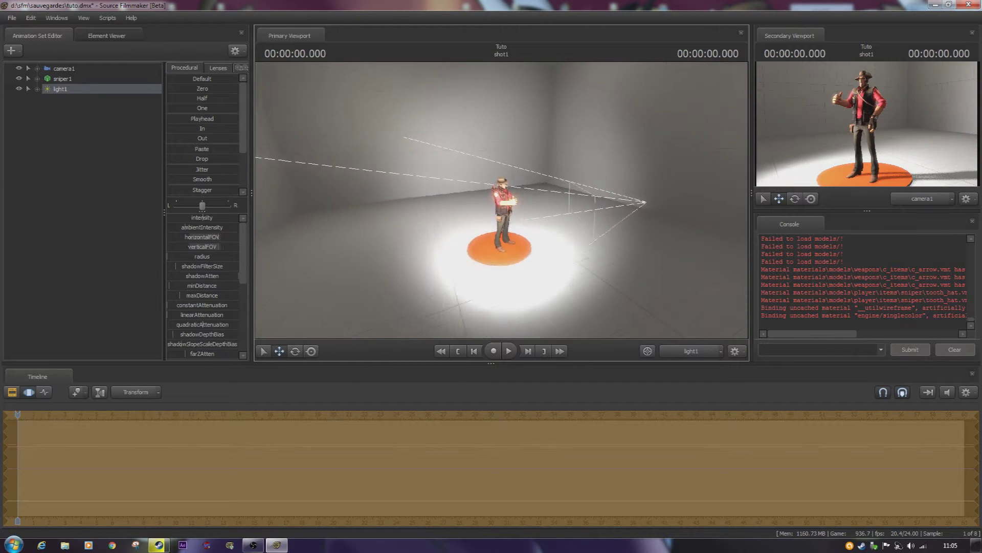
pyautogui.scroll(10, 501, 199)
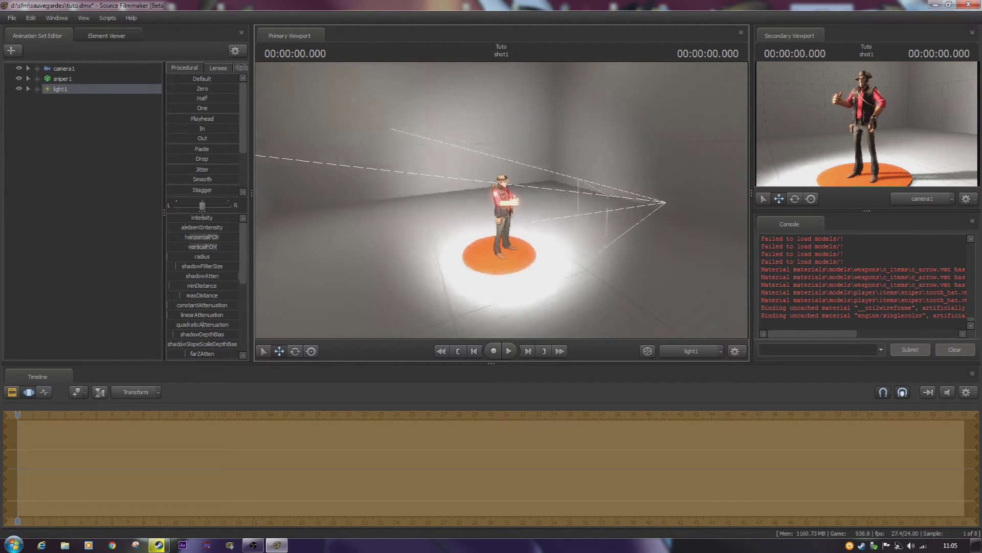
pyautogui.scroll(4, 501, 199)
# Reposition light1 so it shines from high up on the sniper's platform, and return the primary viewport to camera1.
pyautogui.moveTo(501, 200)
pyautogui.mouseDown()
pyautogui.moveTo(460, 197)
pyautogui.moveTo(473, 188)
pyautogui.moveTo(509, 209)
pyautogui.moveTo(450, 210)
pyautogui.moveTo(521, 210)
pyautogui.moveTo(435, 189)
pyautogui.moveTo(506, 194)
pyautogui.moveTo(492, 195)
pyautogui.moveTo(494, 207)
pyautogui.moveTo(502, 200)
pyautogui.moveTo(494, 208)
pyautogui.mouseUp()
pyautogui.press('w')
pyautogui.press('s')
pyautogui.press('s')
pyautogui.press('d')
pyautogui.press('a')
pyautogui.press('s')
pyautogui.click(690, 351)
pyautogui.click(690, 357)
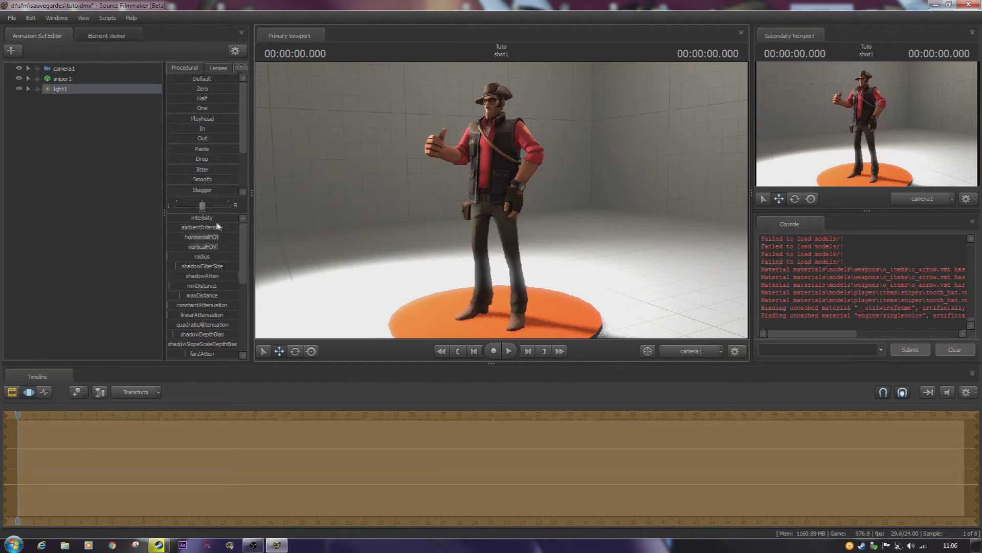
# Look through light1 again, bring it lower and closer to the sniper's upper body, and switch back to camera1.
pyautogui.moveTo(105, 88); pyautogui.dragTo(475, 229)
pyautogui.click(110, 79)
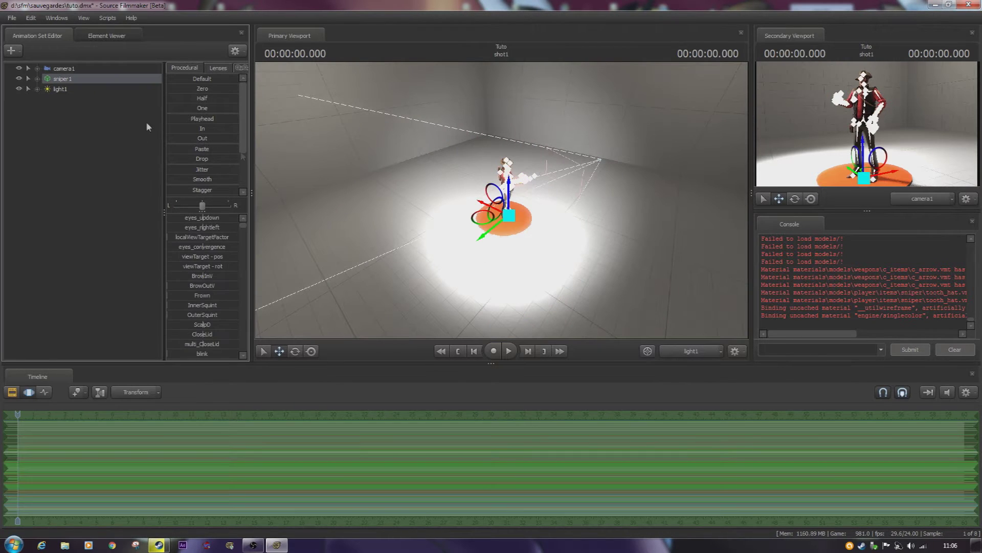
pyautogui.click(75, 89)
pyautogui.moveTo(380, 191); pyautogui.dragTo(368, 128)
pyautogui.press('w')
pyautogui.press('s')
pyautogui.press('w')
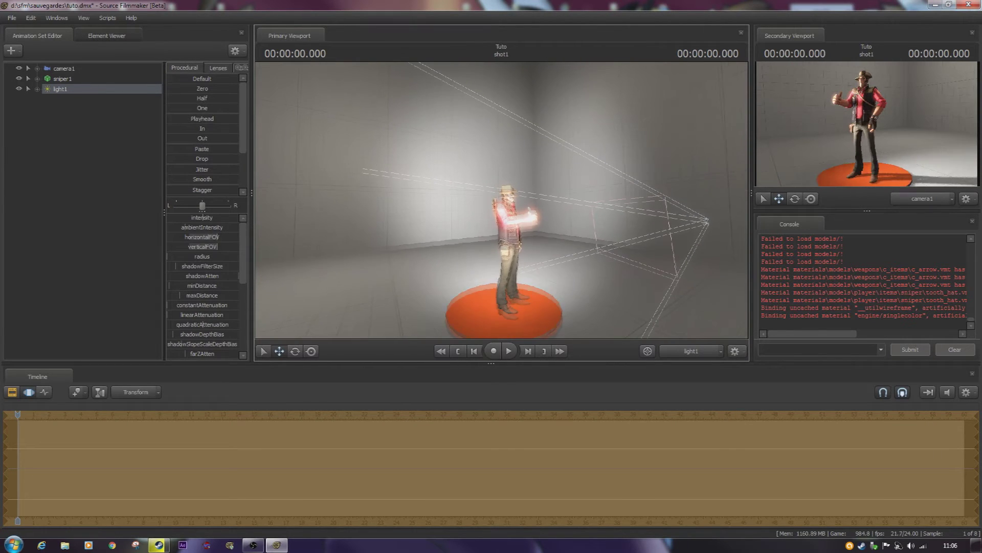
pyautogui.moveTo(501, 199); pyautogui.dragTo(497, 159)
pyautogui.moveTo(380, 190); pyautogui.dragTo(380, 190)
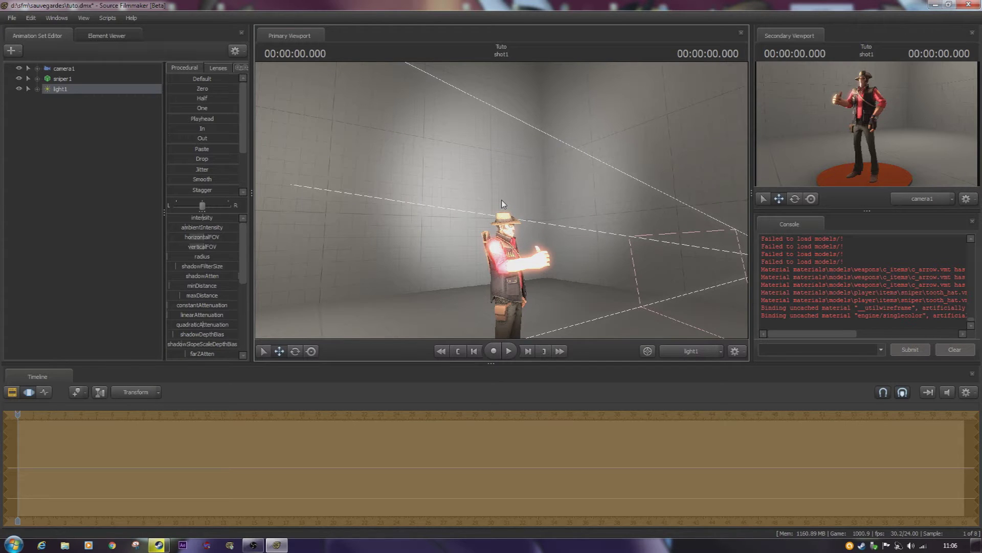
pyautogui.click(691, 351)
pyautogui.click(690, 363)
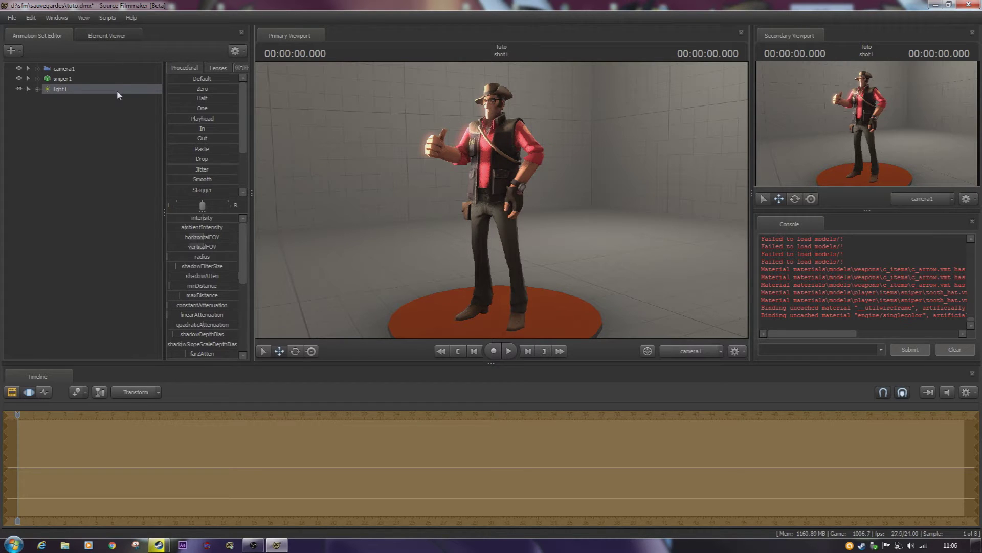
# Select camera1 and reframe it closer on the sniper's upper body.
pyautogui.click(102, 69)
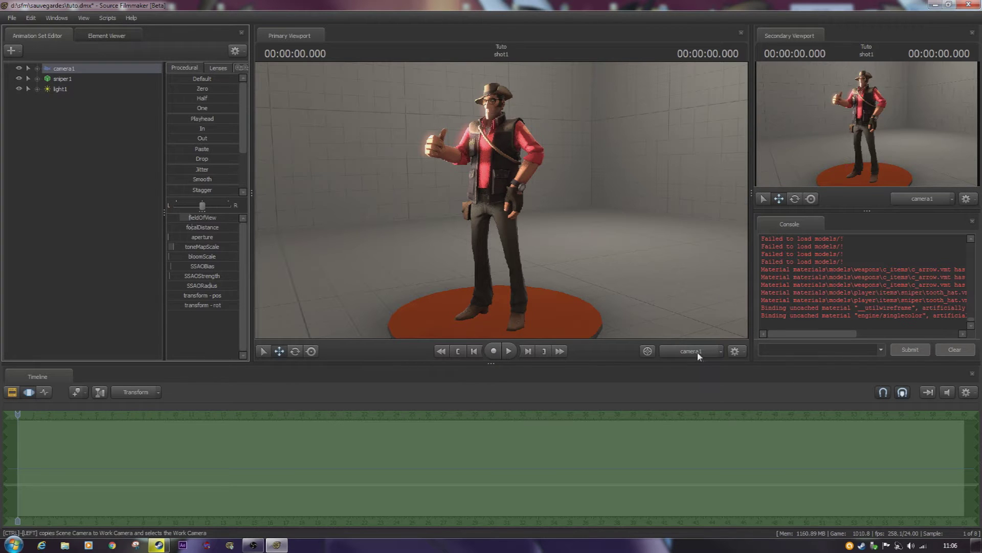
pyautogui.moveTo(500, 199); pyautogui.dragTo(465, 218)
pyautogui.moveTo(368, 205); pyautogui.dragTo(502, 203, button='right')
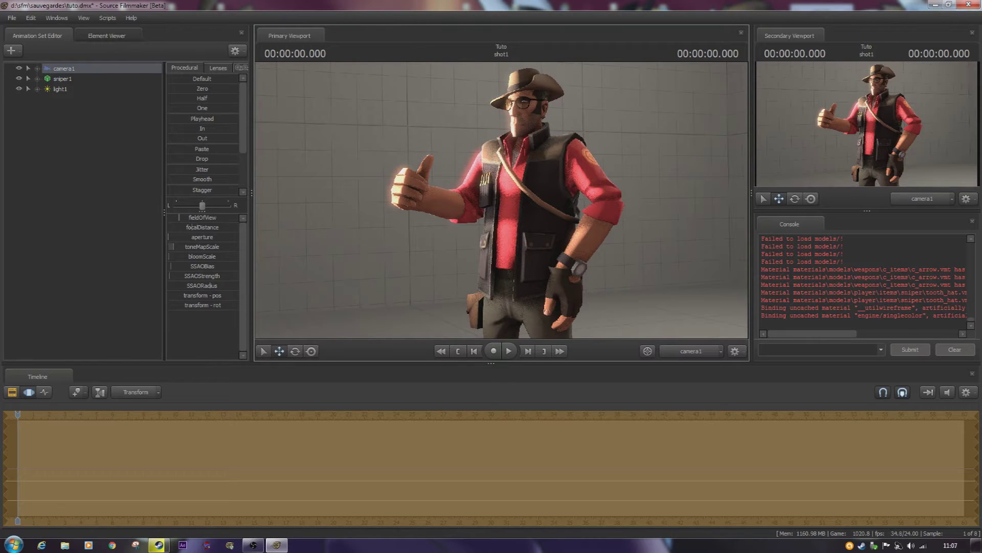
# Look through light1 and fly it back and higher beside the sniper, aiming it down at him.
pyautogui.click(82, 89)
pyautogui.press('w')
pyautogui.moveTo(383, 115)
pyautogui.mouseDown()
pyautogui.moveTo(383, 138)
pyautogui.moveTo(374, 138)
pyautogui.moveTo(384, 164)
pyautogui.moveTo(374, 169)
pyautogui.moveTo(414, 158)
pyautogui.moveTo(374, 159)
pyautogui.moveTo(388, 138)
pyautogui.moveTo(376, 141)
pyautogui.moveTo(372, 172)
pyautogui.moveTo(383, 116)
pyautogui.mouseUp()
pyautogui.press('s')
pyautogui.press('s')
pyautogui.press('a')
pyautogui.press('d')
pyautogui.press('s')
pyautogui.press('w')
pyautogui.press('w')
pyautogui.press('s')
pyautogui.press('a')
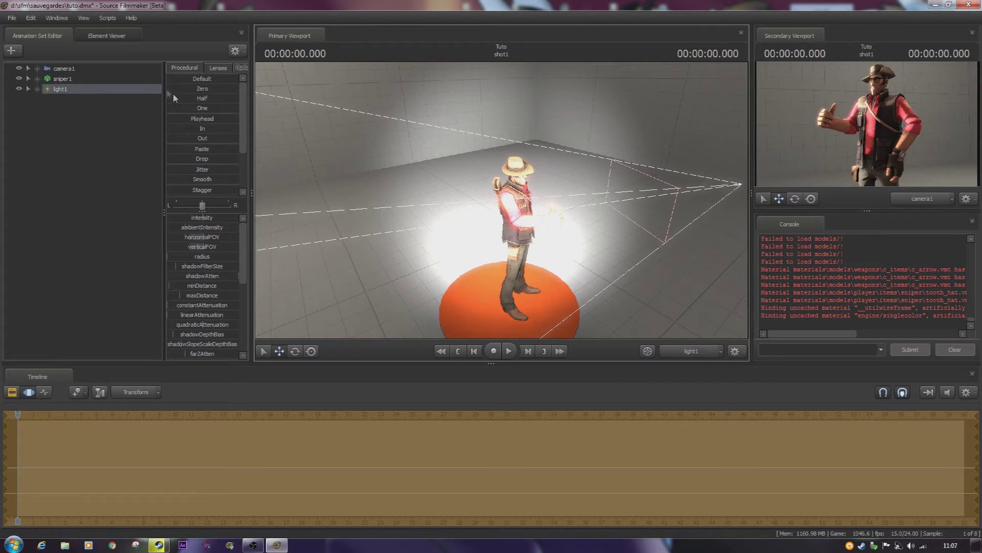
# Move light1 around behind the sniper so it lights his back and his raised arm.
pyautogui.moveTo(543, 226); pyautogui.dragTo(499, 199)
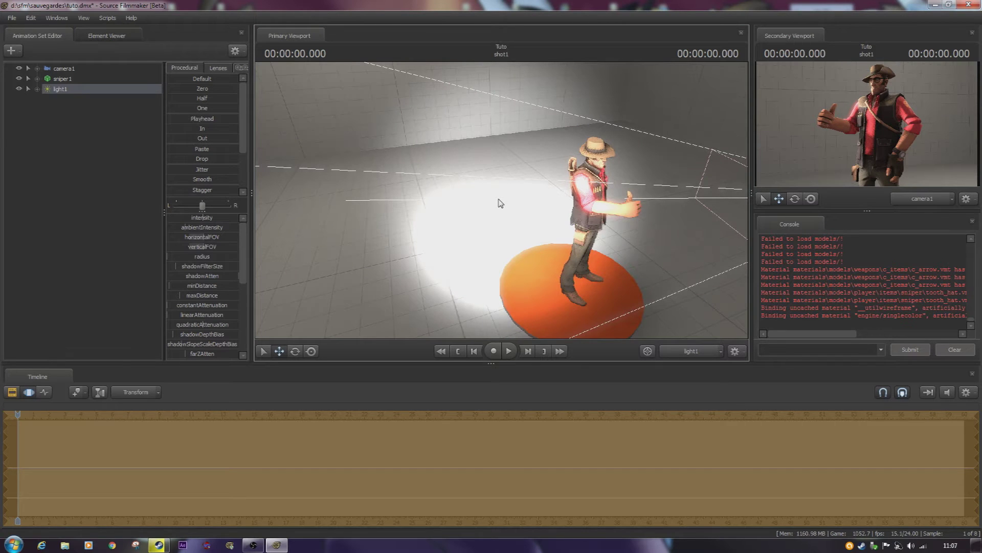
pyautogui.moveTo(499, 199)
pyautogui.mouseDown()
pyautogui.moveTo(471, 202)
pyautogui.moveTo(578, 200)
pyautogui.moveTo(460, 202)
pyautogui.moveTo(491, 200)
pyautogui.mouseUp()
pyautogui.press('w')
pyautogui.moveTo(407, 195); pyautogui.dragTo(420, 195)
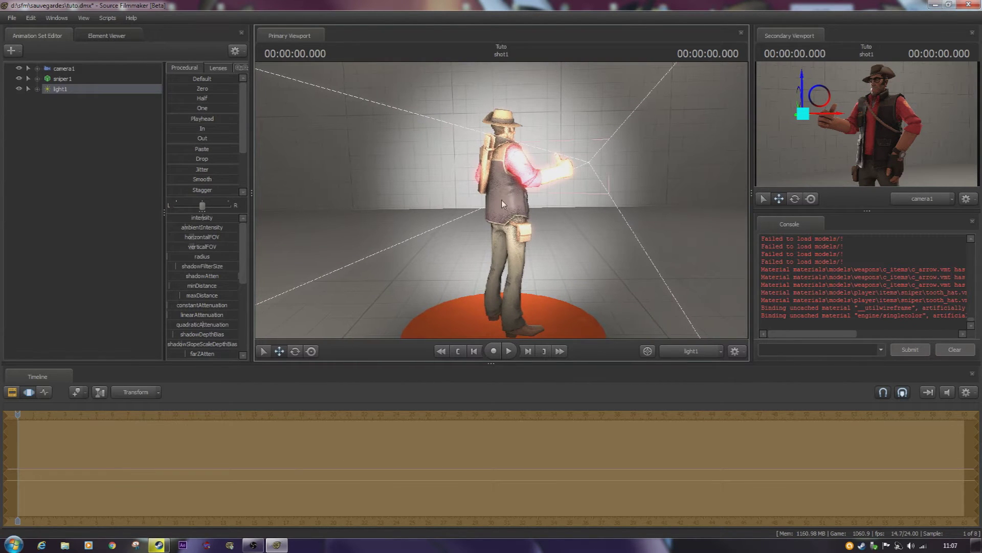
# Return the primary viewport to camera1 and compare the shot with light1 hidden and shown.
pyautogui.click(688, 353)
pyautogui.click(679, 345)
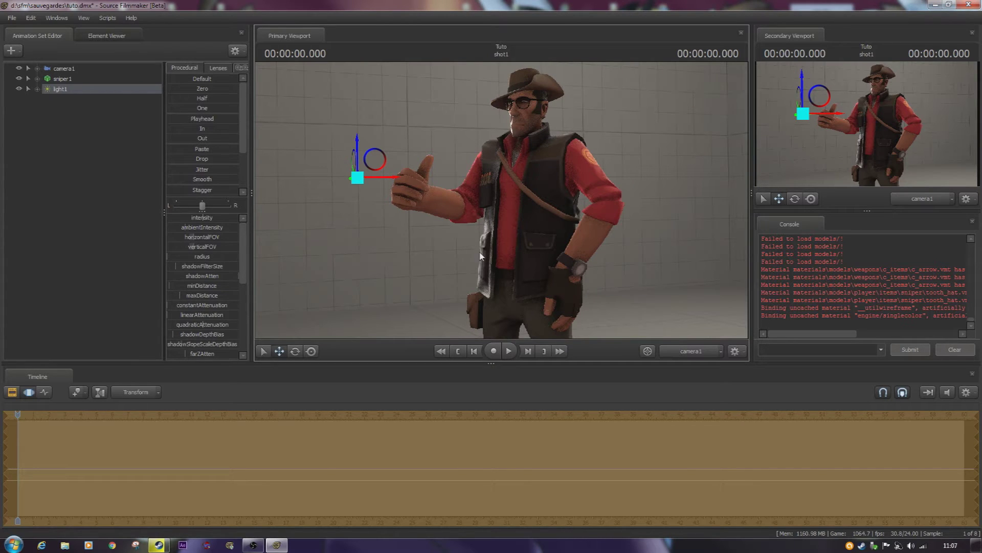
pyautogui.click(19, 88)
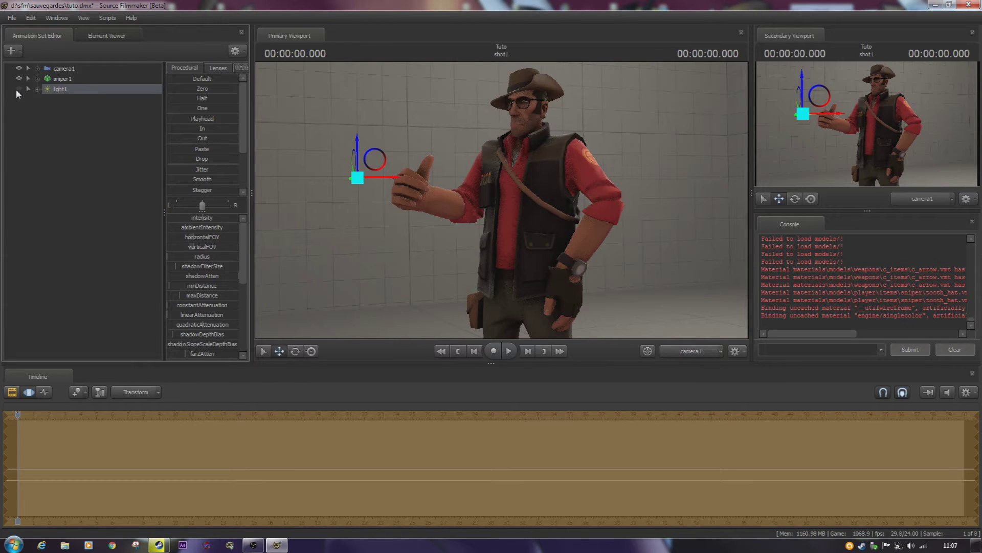
pyautogui.click(18, 89)
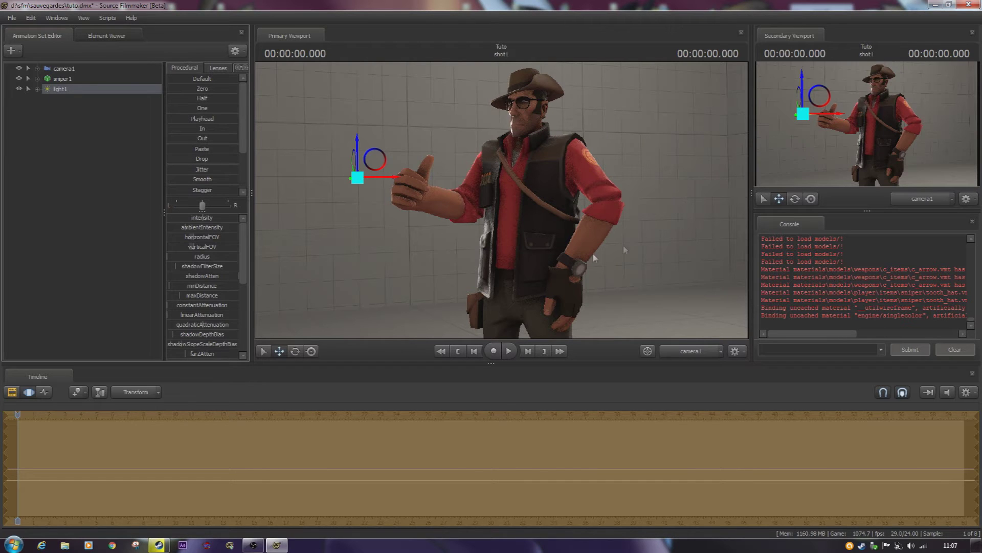
pyautogui.rightClick(90, 106)
pyautogui.click(136, 120)
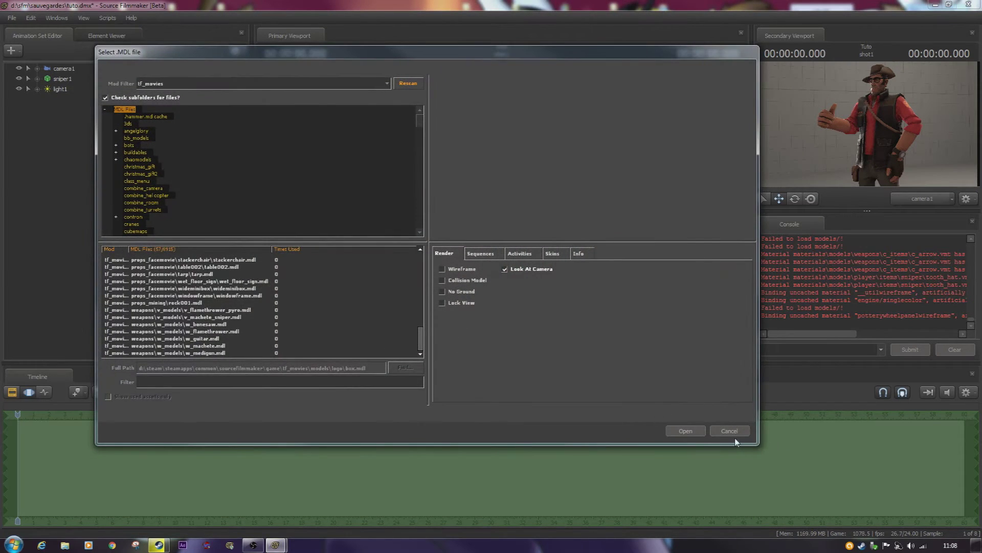
pyautogui.click(735, 435)
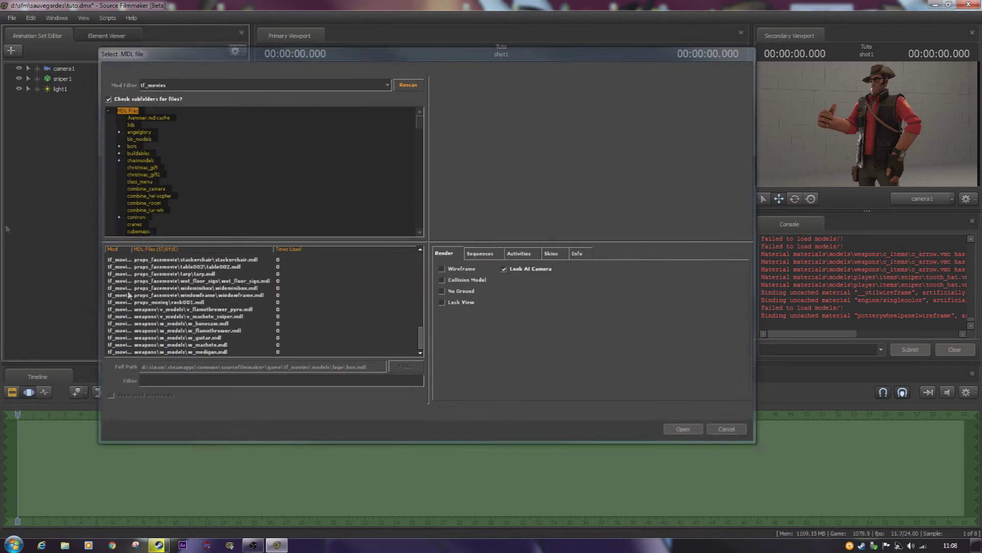
# Create an animation set for a second new light and delete it again.
pyautogui.rightClick(83, 110)
pyautogui.click(103, 123)
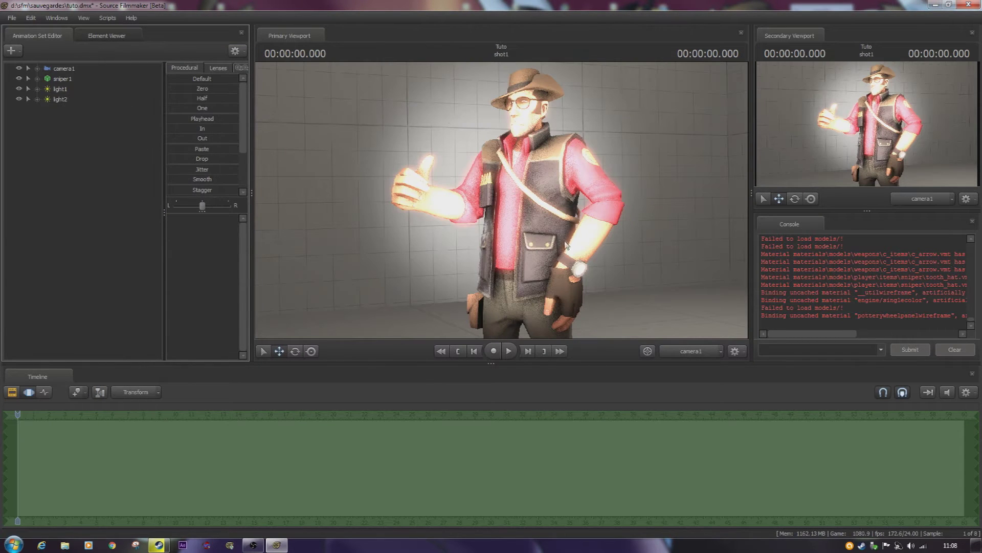
pyautogui.rightClick(74, 101)
pyautogui.click(97, 126)
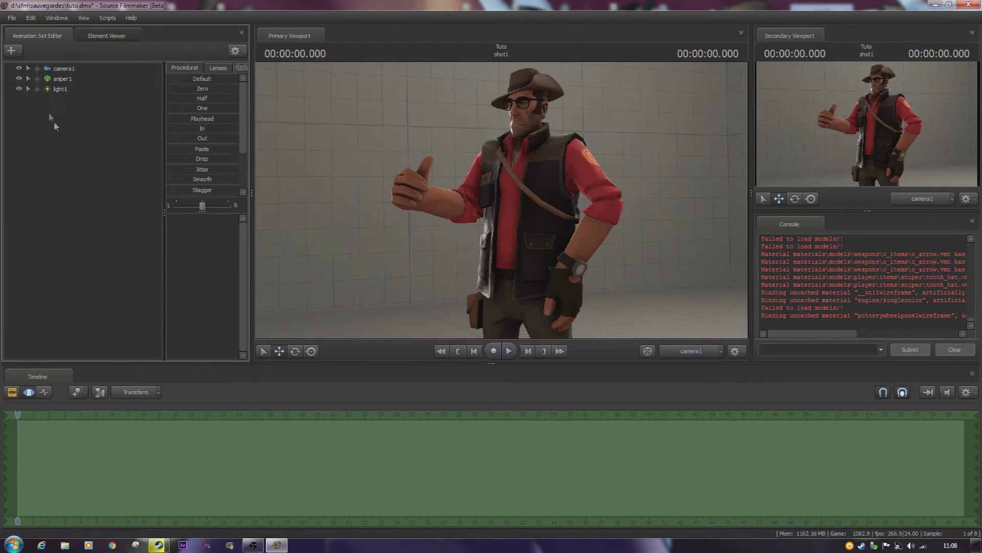
# Duplicate light1 by copying its animation set and pasting it into the Animation Set Editor.
pyautogui.rightClick(61, 90)
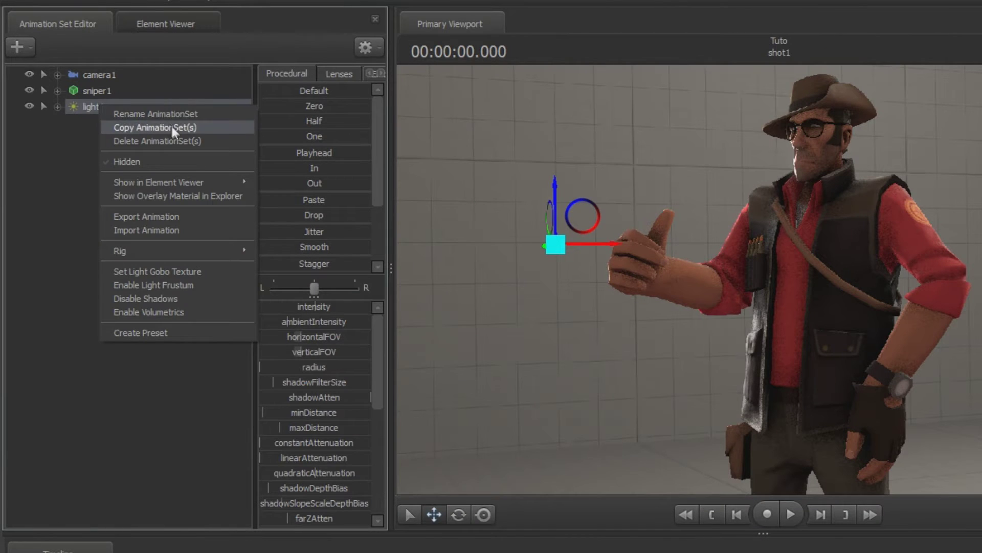
pyautogui.click(110, 101)
pyautogui.rightClick(135, 163)
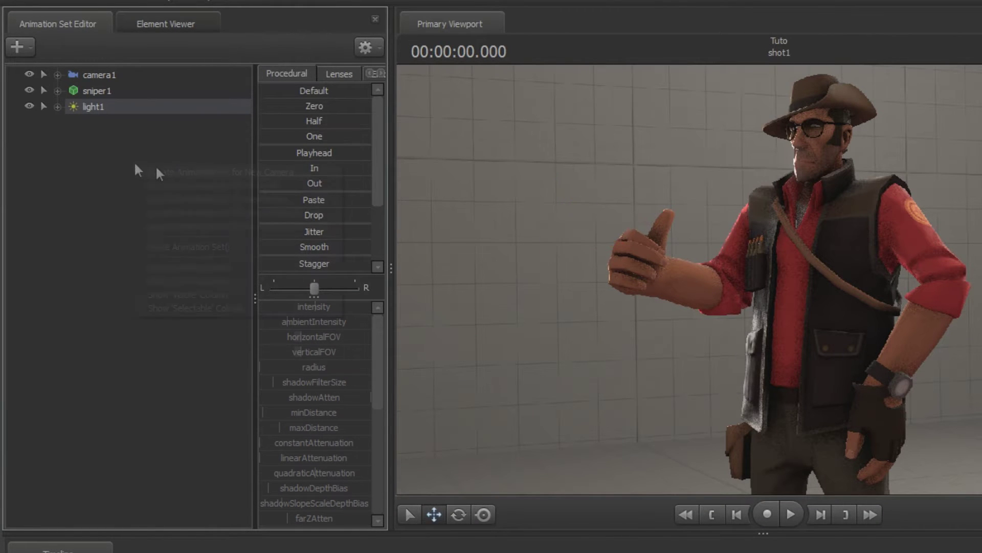
pyautogui.click(194, 246)
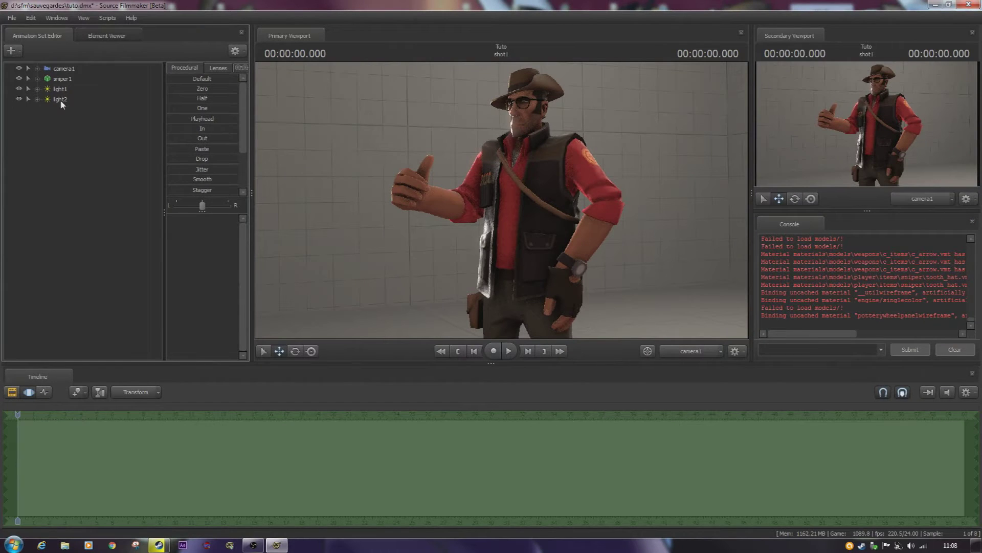
pyautogui.rightClick(66, 167)
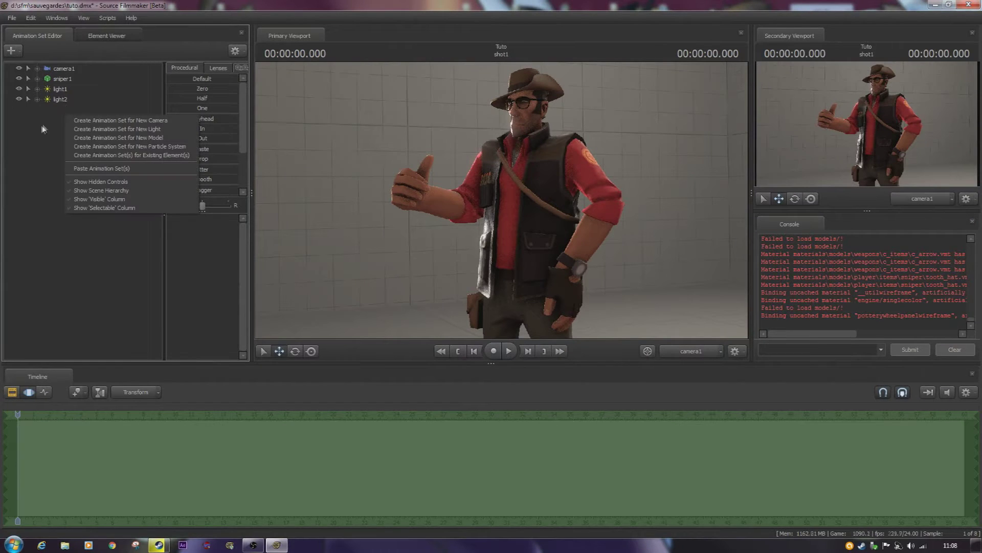
# Look through light2 and move it around behind the sniper so it lights his back from another side.
pyautogui.click(60, 99)
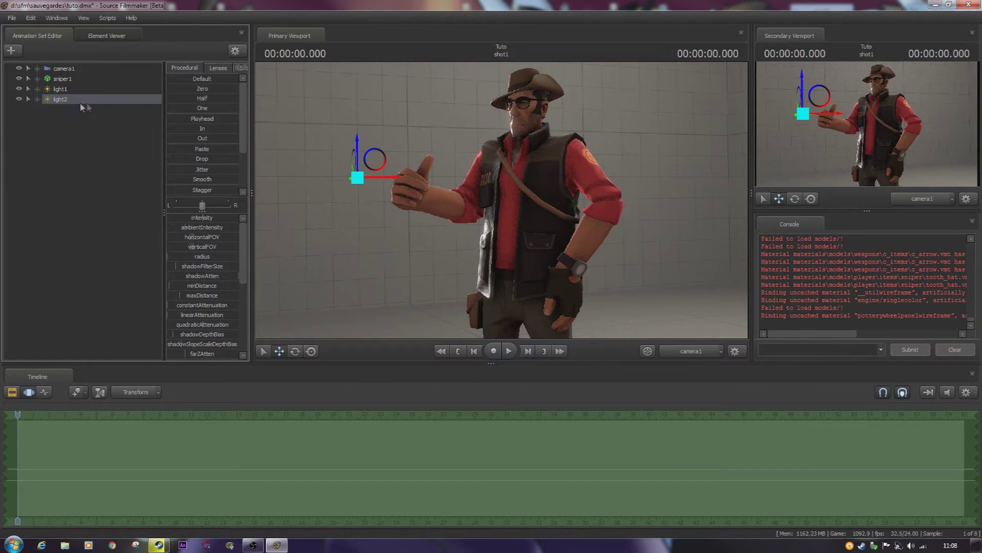
pyautogui.doubleClick(67, 99)
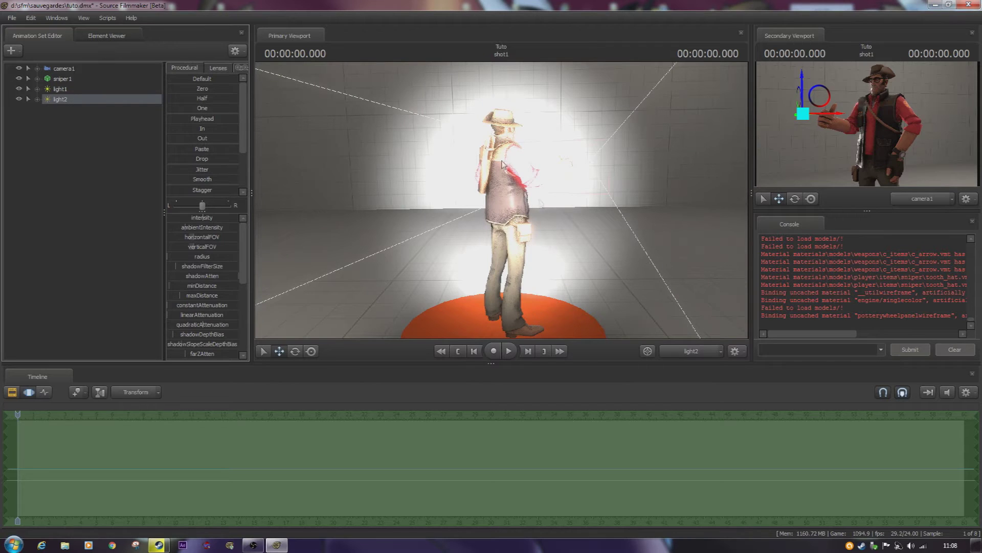
pyautogui.moveTo(573, 217); pyautogui.dragTo(502, 201)
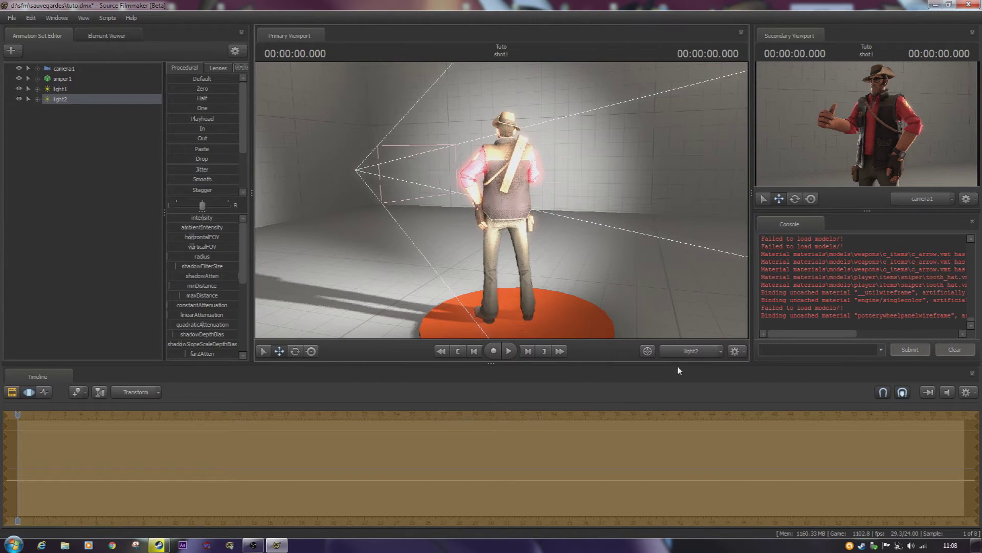
# Create an animation set for a new light and place light3 in front of the sniper, aimed at his upper body.
pyautogui.rightClick(74, 152)
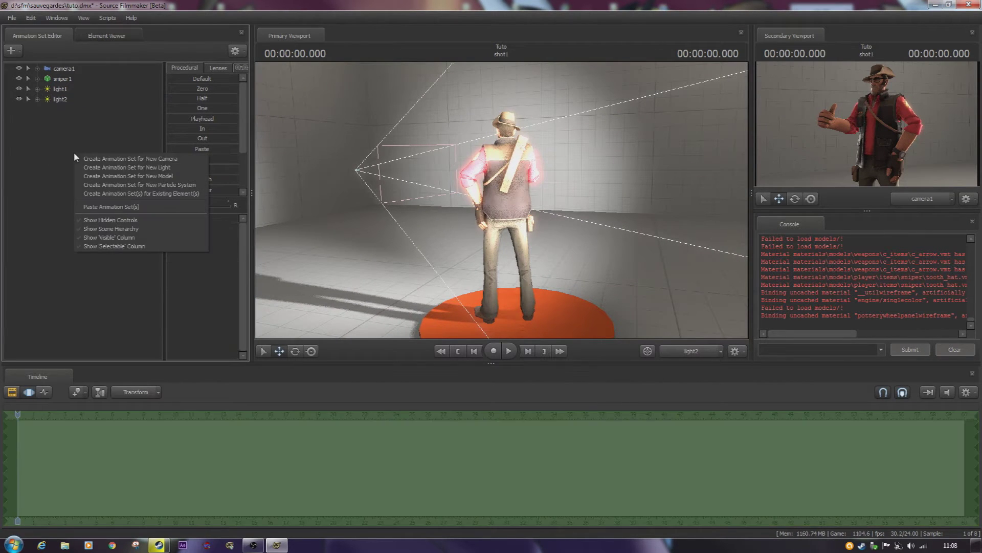
pyautogui.click(100, 169)
pyautogui.moveTo(83, 110); pyautogui.dragTo(501, 200)
pyautogui.press('s')
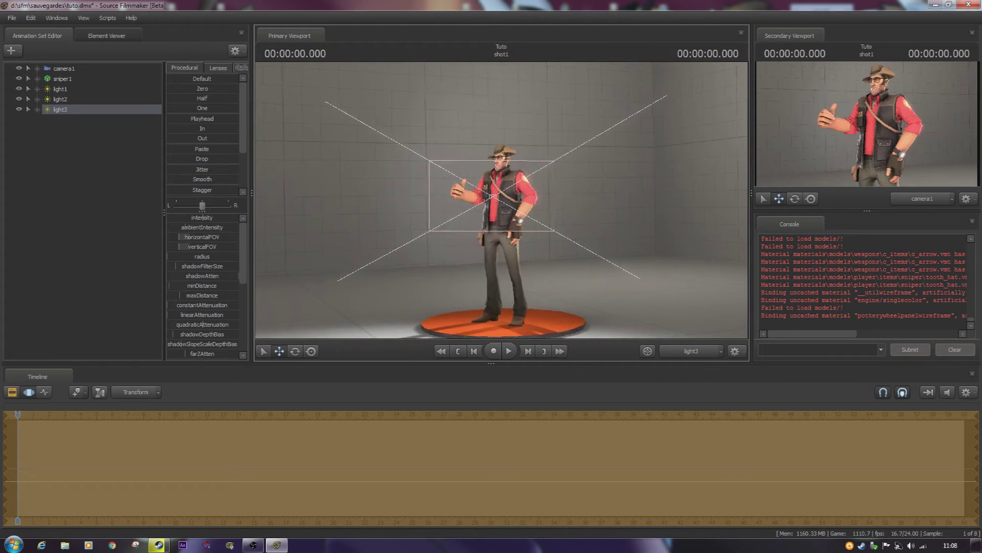
pyautogui.press('s')
# Return the primary viewport to camera1 and lower light3's intensity for a softer front light.
pyautogui.click(692, 351)
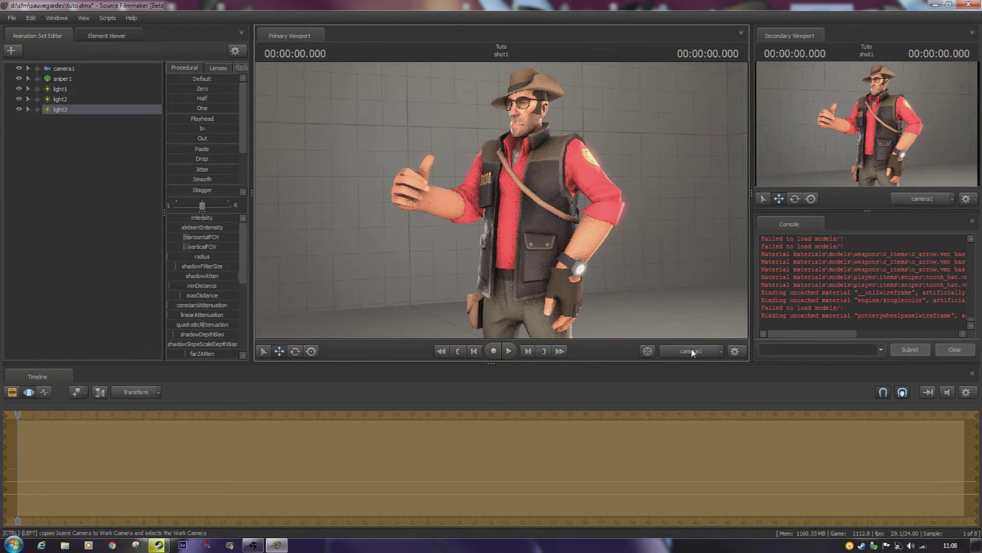
pyautogui.moveTo(225, 218); pyautogui.dragTo(200, 218)
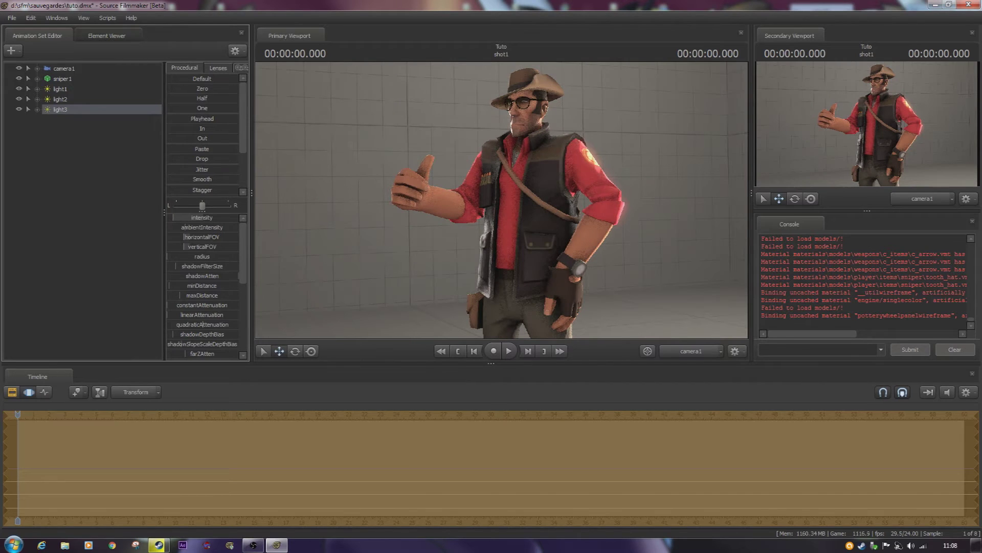
pyautogui.click(75, 164)
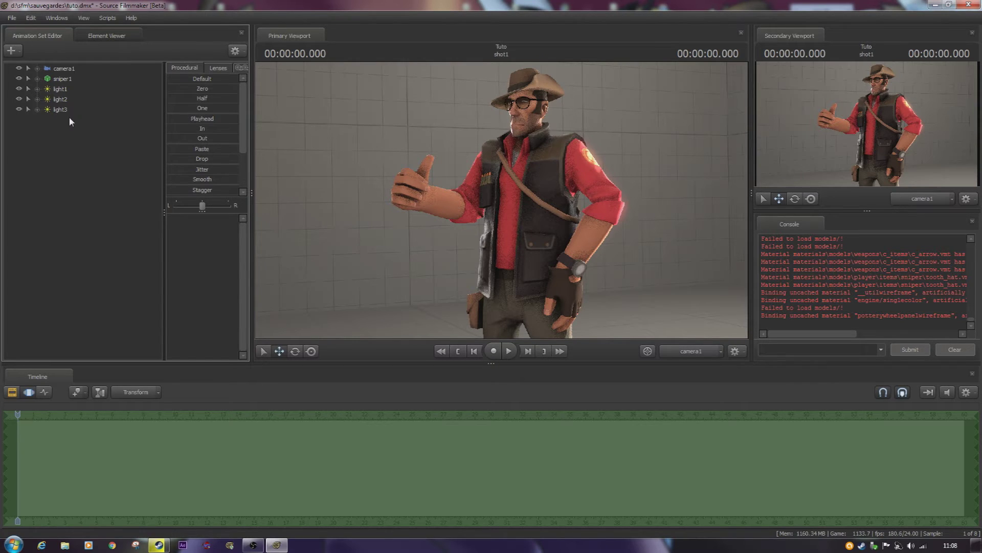
# Using the work camera close to the sniper's raised hand, rotate the right index finger bone bip_index_0_R.
pyautogui.click(691, 351)
pyautogui.click(665, 333)
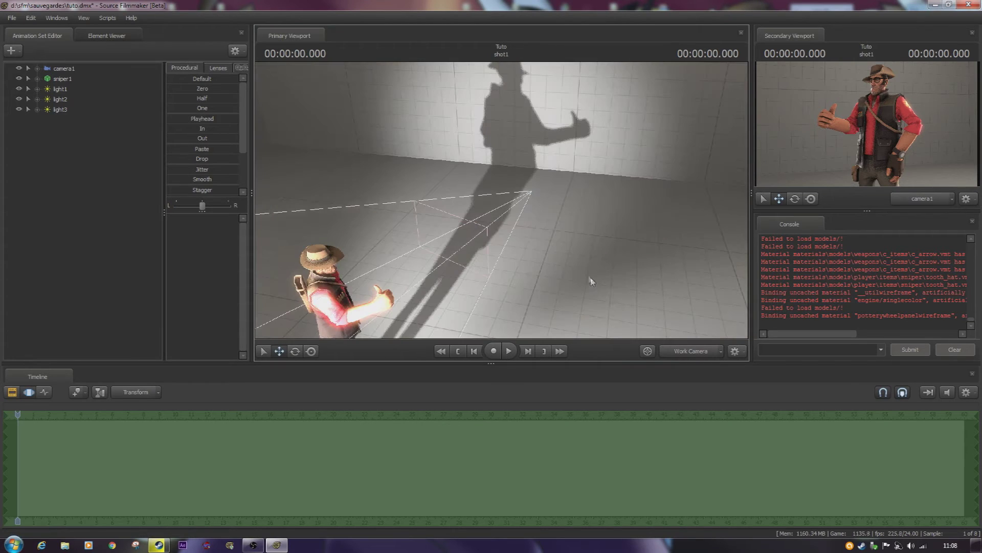
pyautogui.moveTo(579, 276); pyautogui.dragTo(307, 225)
pyautogui.press('w')
pyautogui.press('d')
pyautogui.moveTo(506, 258); pyautogui.dragTo(496, 256)
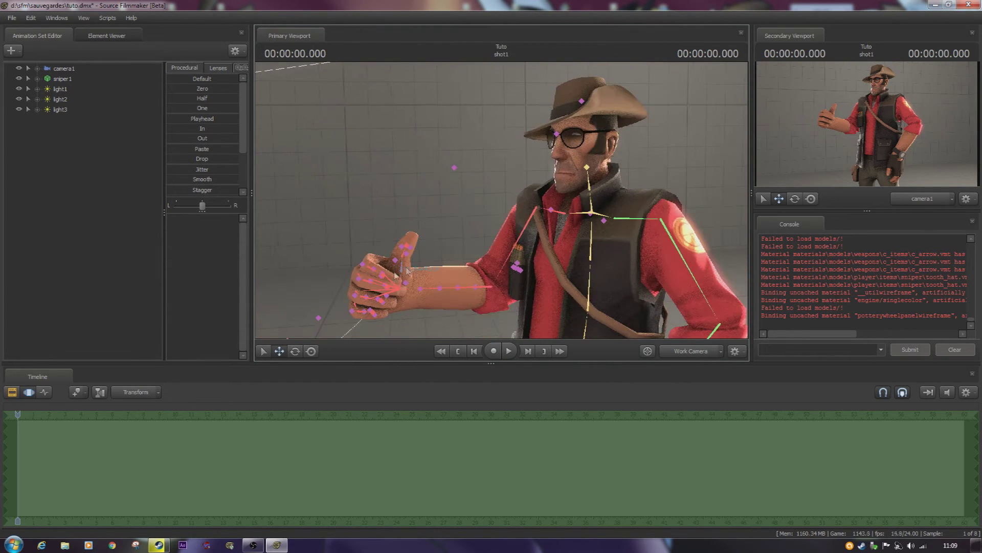
pyautogui.click(397, 264)
pyautogui.moveTo(383, 230); pyautogui.dragTo(370, 248)
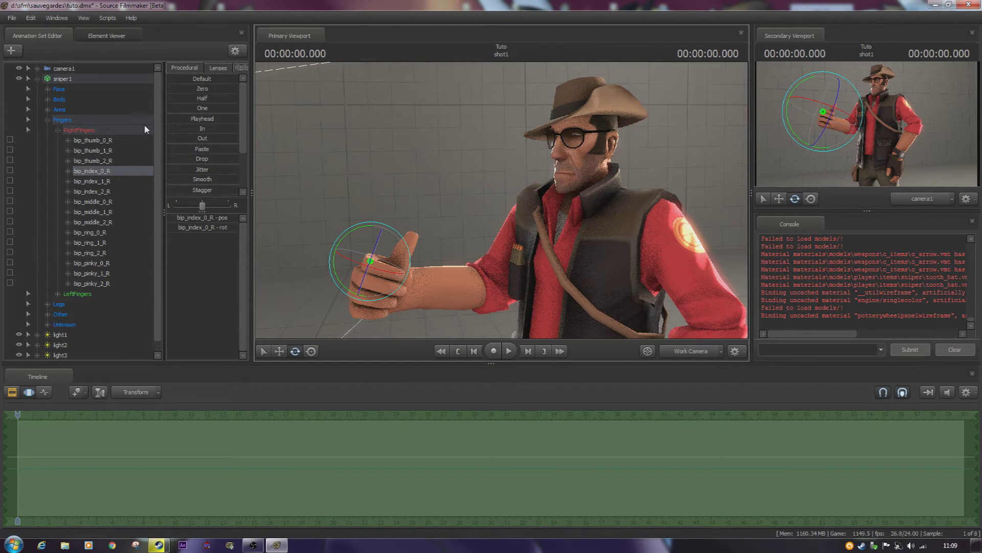
# Frame the sniper's face, open his Face controls and try the eyes_updown slider of the Eyes group.
pyautogui.moveTo(477, 127); pyautogui.dragTo(558, 138)
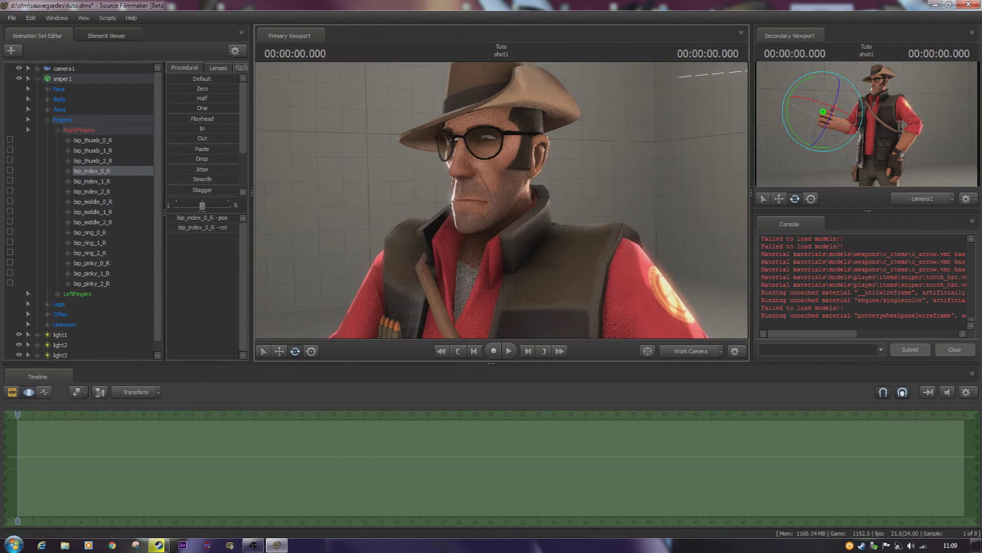
pyautogui.click(47, 122)
pyautogui.click(47, 88)
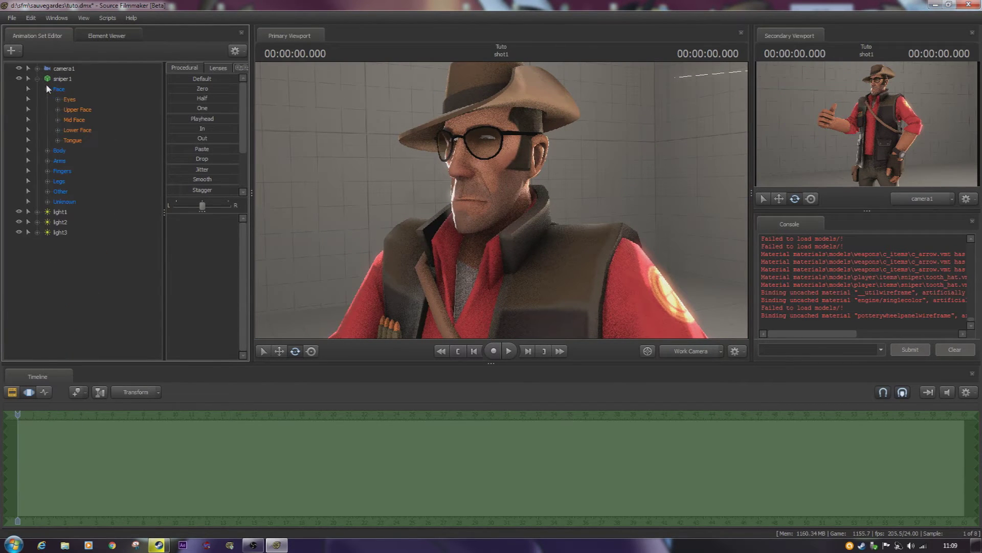
pyautogui.click(59, 90)
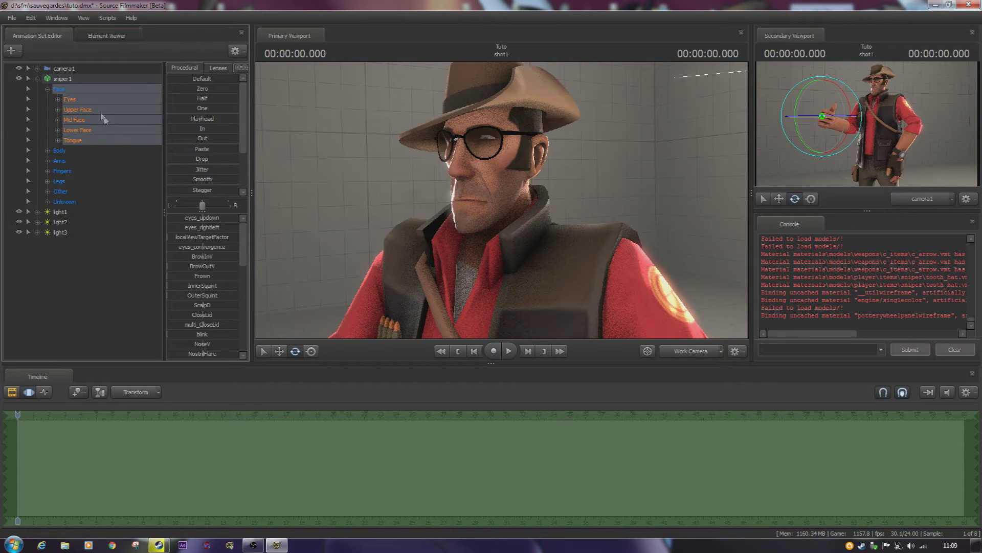
pyautogui.click(81, 102)
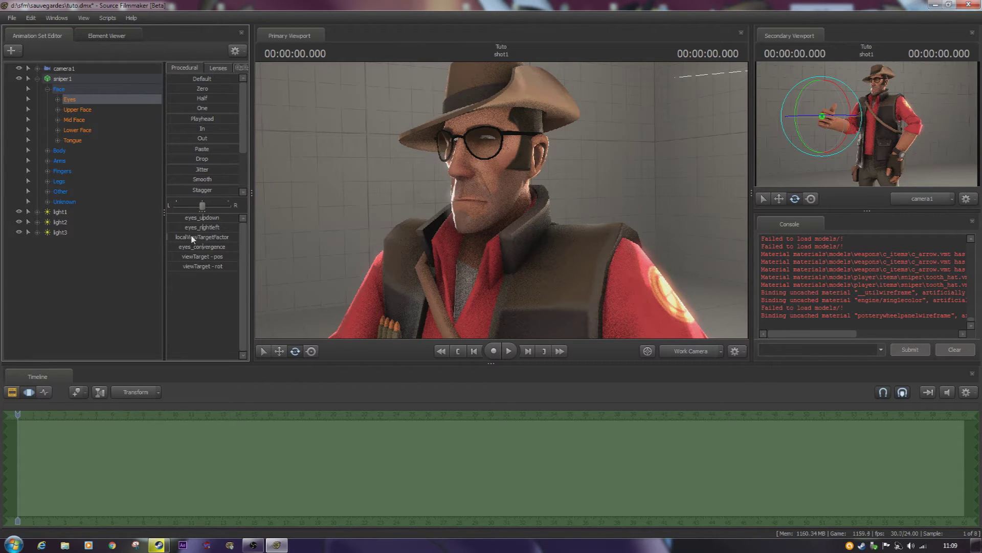
pyautogui.click(191, 237)
pyautogui.moveTo(209, 219)
pyautogui.mouseDown()
pyautogui.moveTo(184, 217)
pyautogui.moveTo(198, 218)
pyautogui.mouseUp()
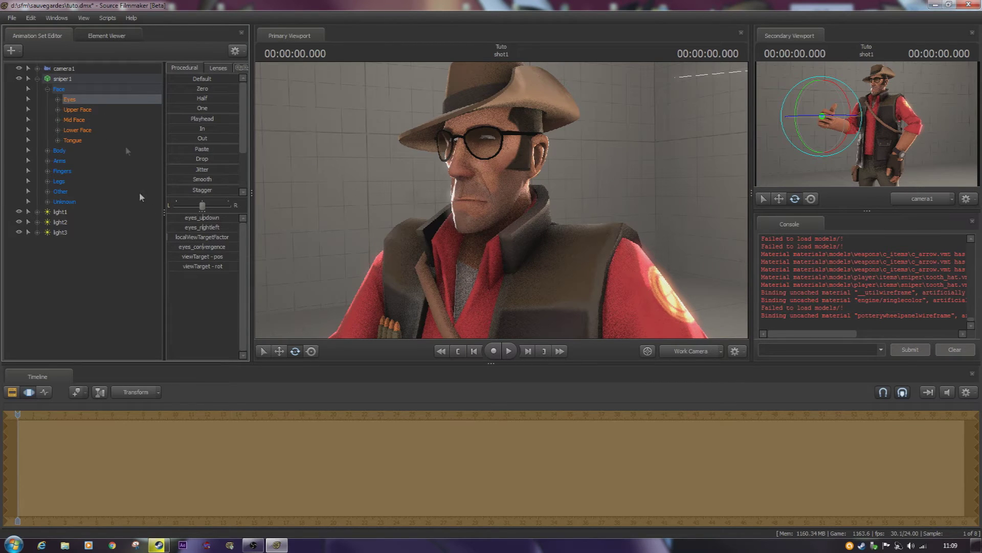
# Select the sniper's viewTarget control in the Eyes group and move it in front of his face to redirect his gaze.
pyautogui.click(58, 99)
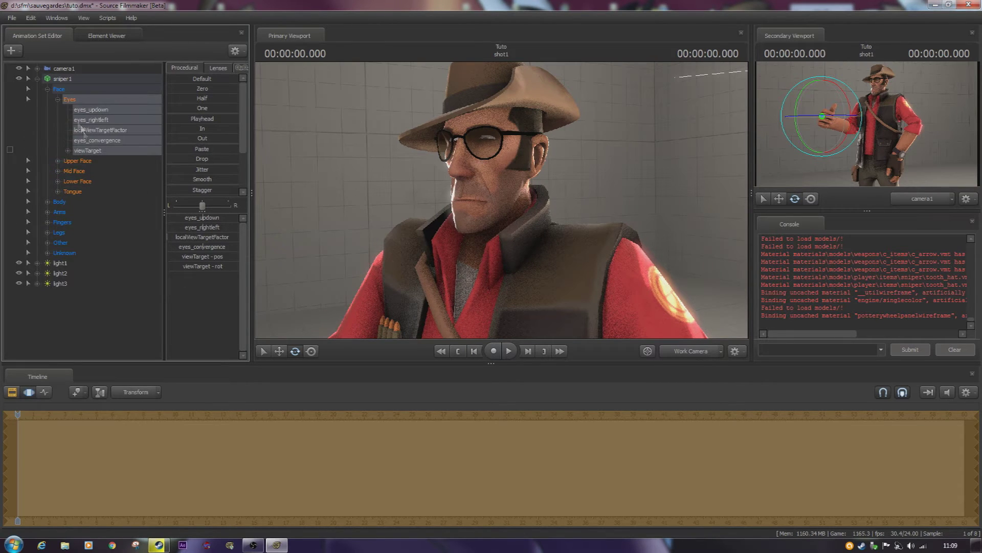
pyautogui.click(87, 150)
pyautogui.moveTo(358, 236); pyautogui.dragTo(307, 256)
pyautogui.press('s')
pyautogui.moveTo(502, 199); pyautogui.dragTo(565, 199)
pyautogui.press('w')
pyautogui.moveTo(371, 230); pyautogui.dragTo(483, 69)
pyautogui.press('w')
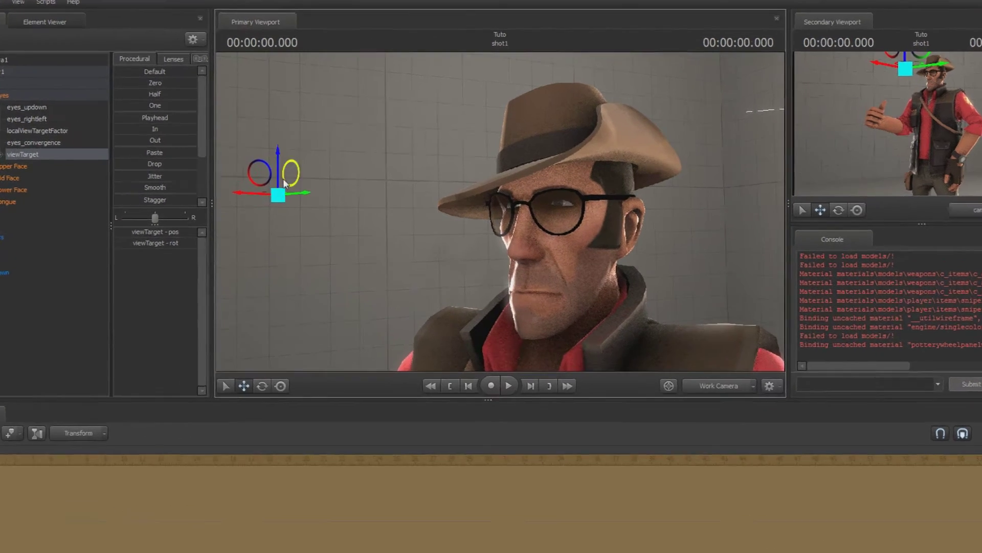
pyautogui.moveTo(285, 183); pyautogui.dragTo(365, 182)
pyautogui.moveTo(259, 213); pyautogui.dragTo(72, 269)
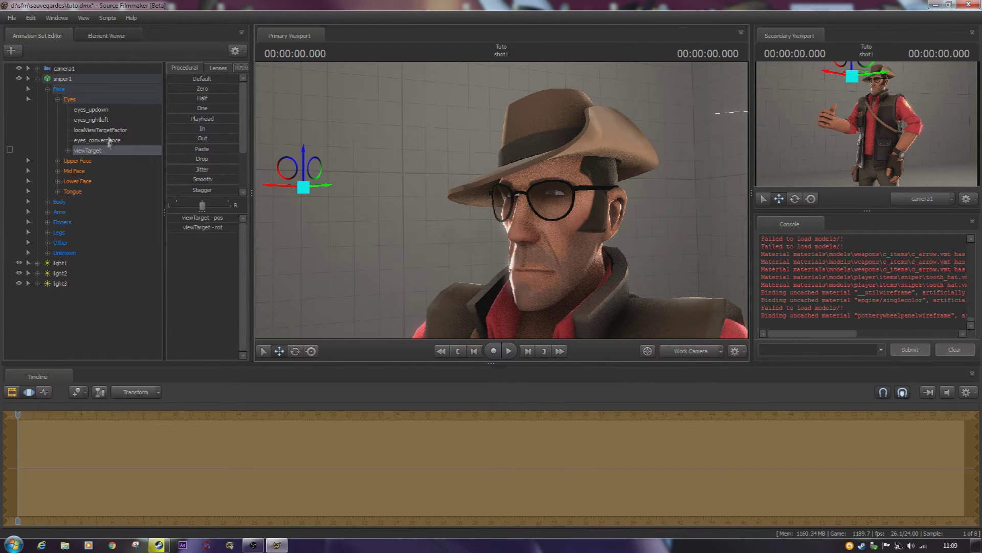
# Adjust the sniper's localViewTargetFactor, eyes_rightleft and eyes_updown eye controls.
pyautogui.click(95, 130)
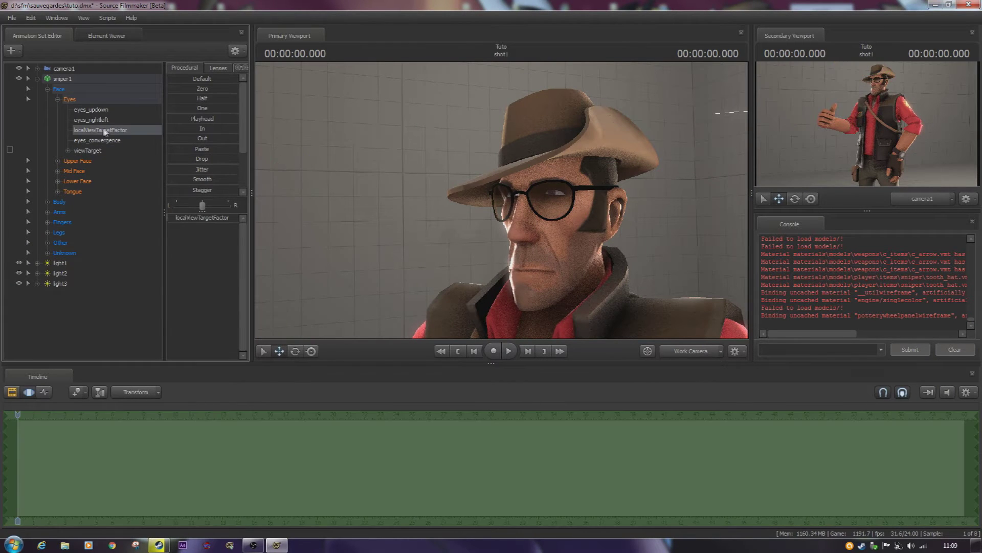
pyautogui.click(181, 220)
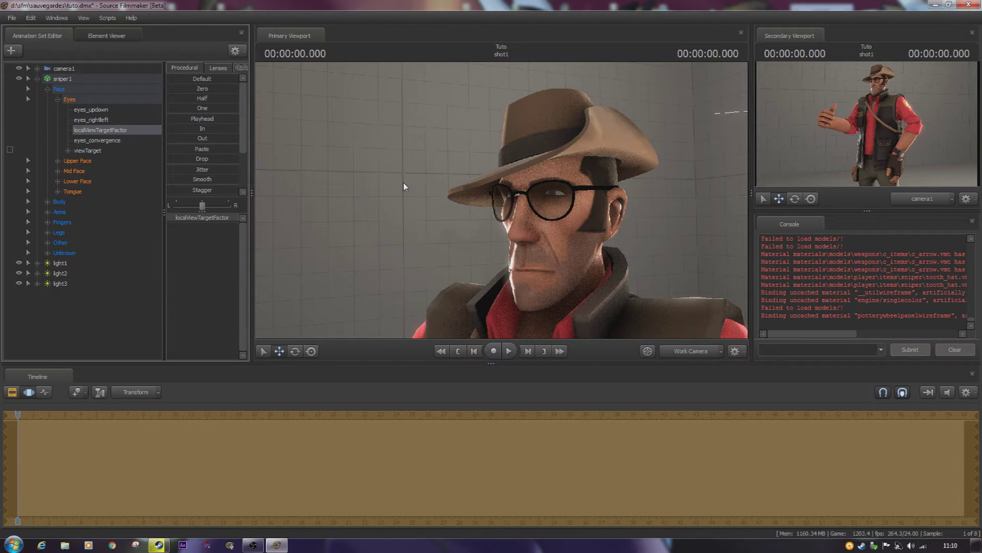
pyautogui.press('Up')
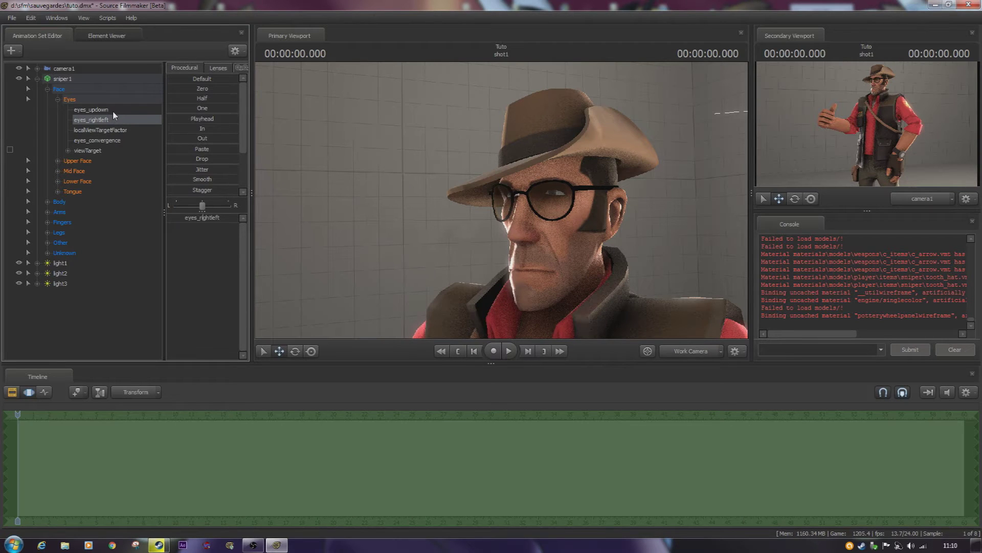
pyautogui.keyDown('ctrl'); pyautogui.click(113, 111); pyautogui.keyUp('ctrl')
pyautogui.click(196, 220)
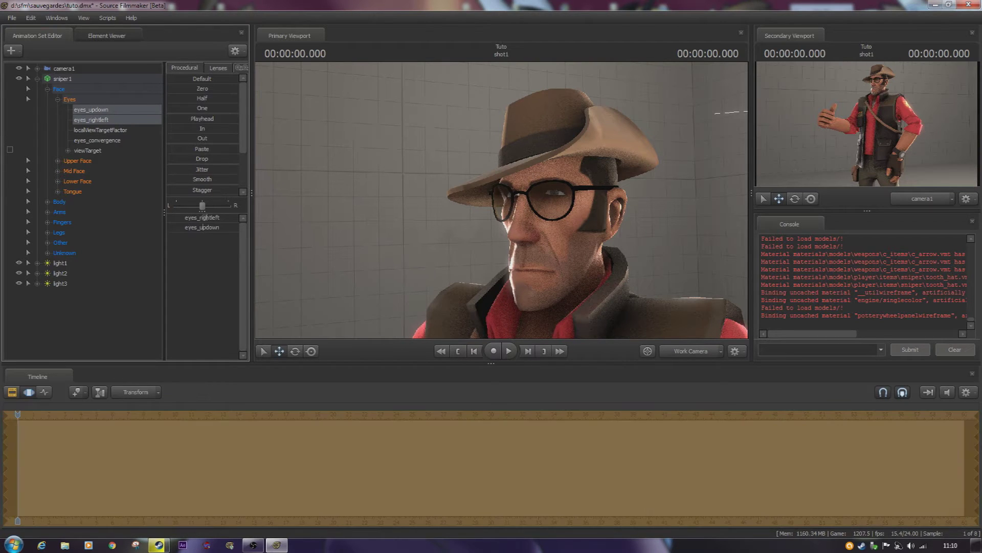
pyautogui.rightClick(208, 225)
pyautogui.click(210, 224)
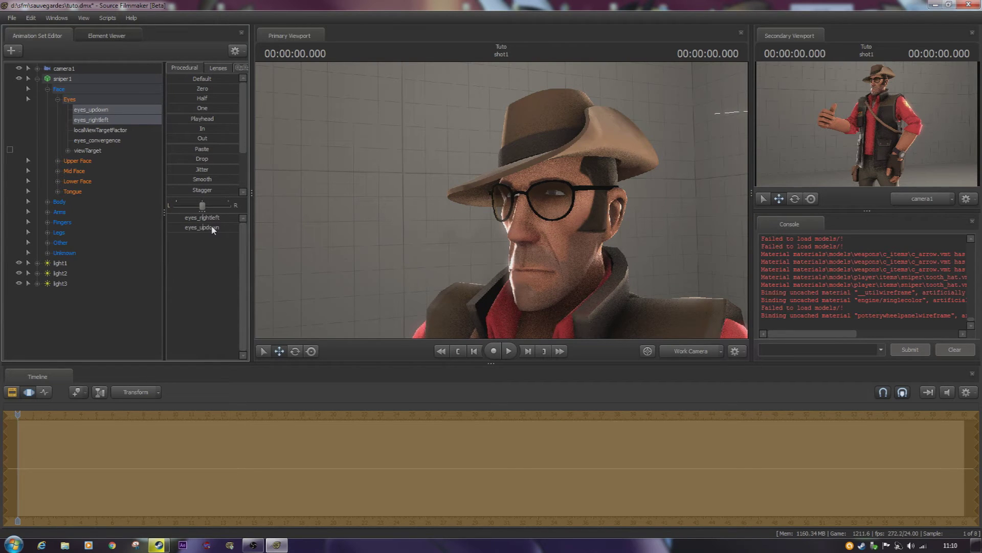
pyautogui.click(65, 313)
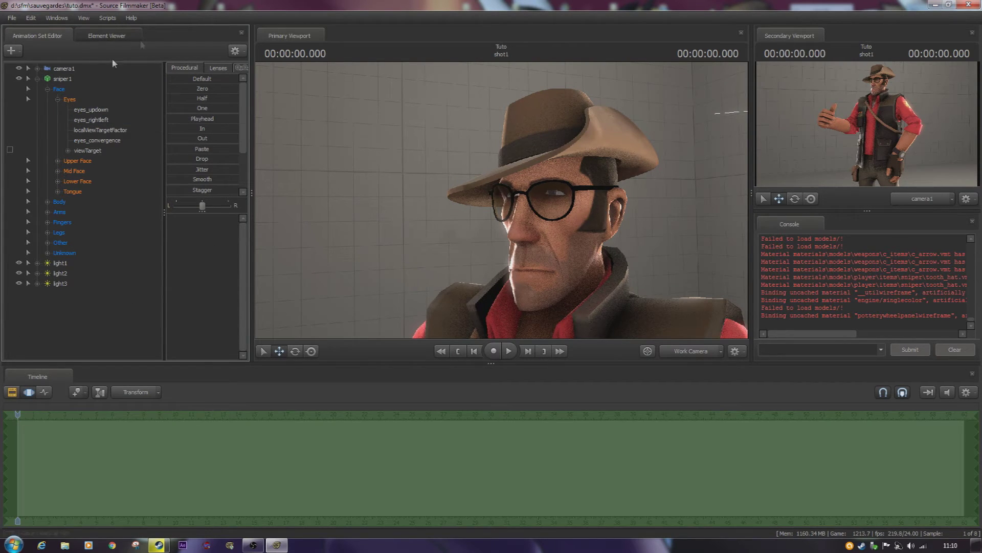
# Try the eyes_convergence slider with the sniper's eye controls selected and undo the change.
pyautogui.click(69, 100)
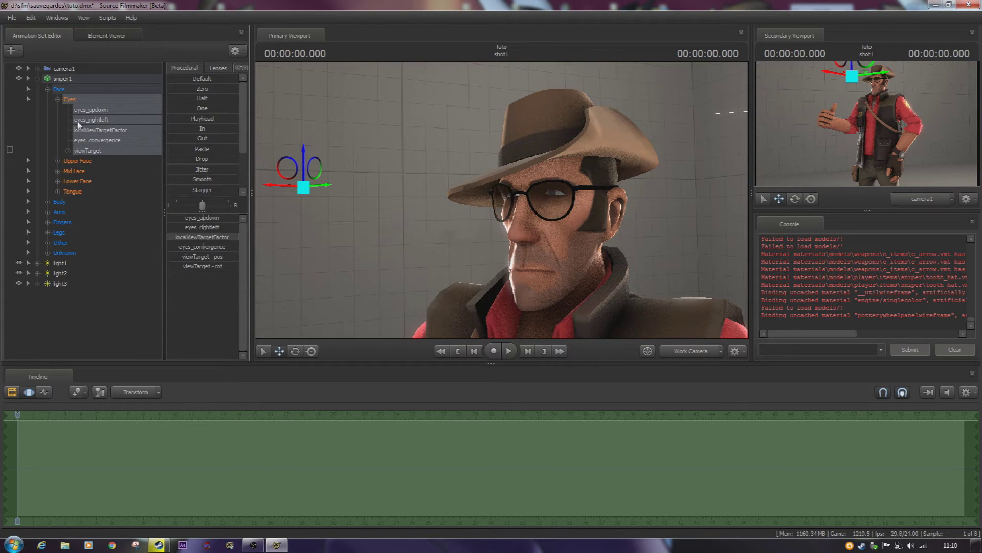
pyautogui.keyDown('ctrl'); pyautogui.click(105, 152); pyautogui.keyUp('ctrl')
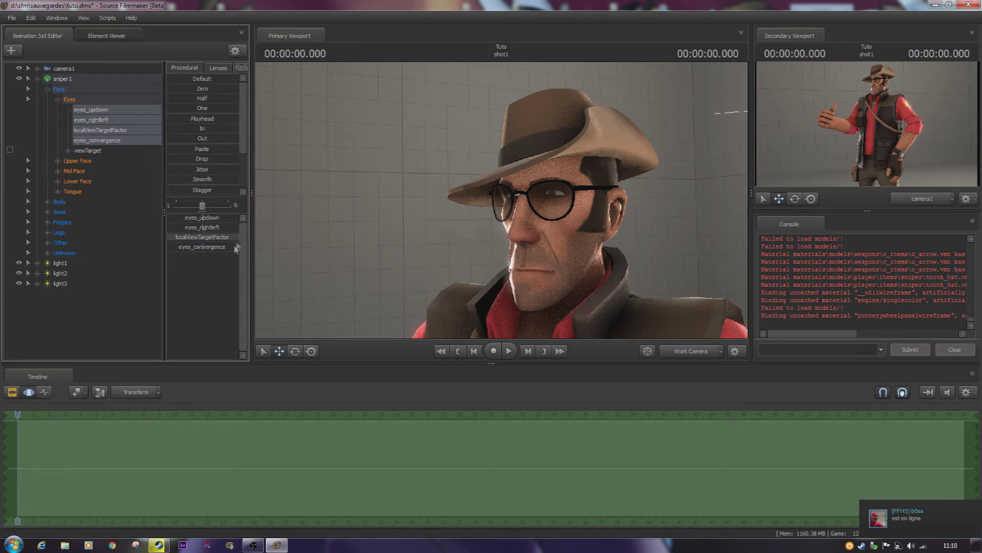
pyautogui.click(208, 248)
pyautogui.moveTo(229, 247)
pyautogui.mouseDown()
pyautogui.moveTo(169, 247)
pyautogui.moveTo(235, 247)
pyautogui.mouseUp()
pyautogui.hotkey('ctrl', 'z')
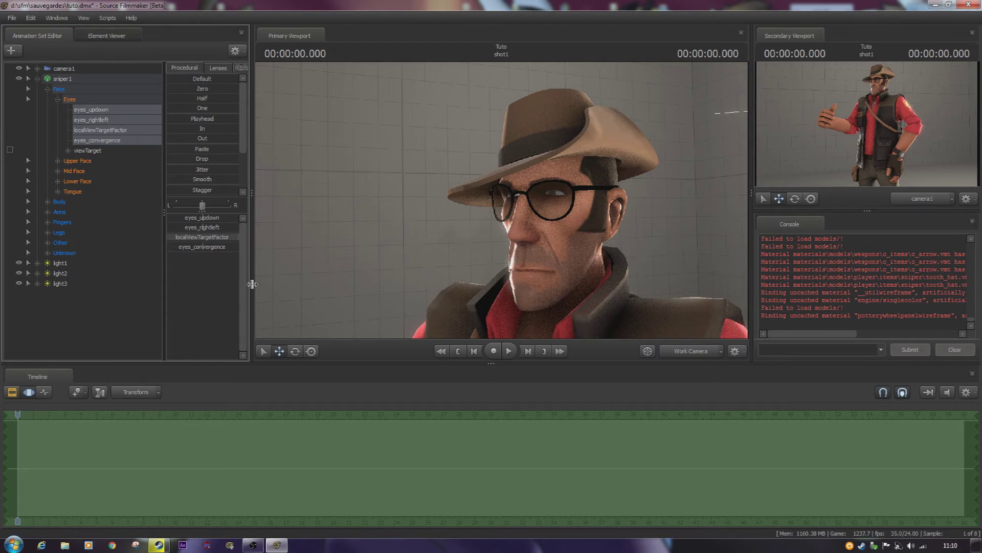
# Examine which sliders the sniper's Upper Face, Mid Face, Lower Face and Tongue groups offer, with his face seen up close.
pyautogui.click(58, 99)
pyautogui.click(85, 109)
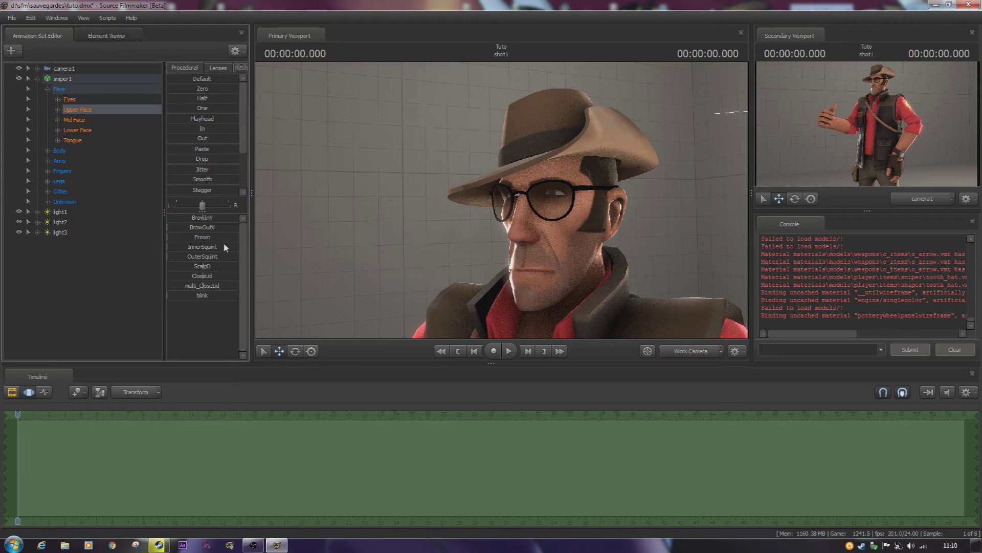
pyautogui.click(90, 121)
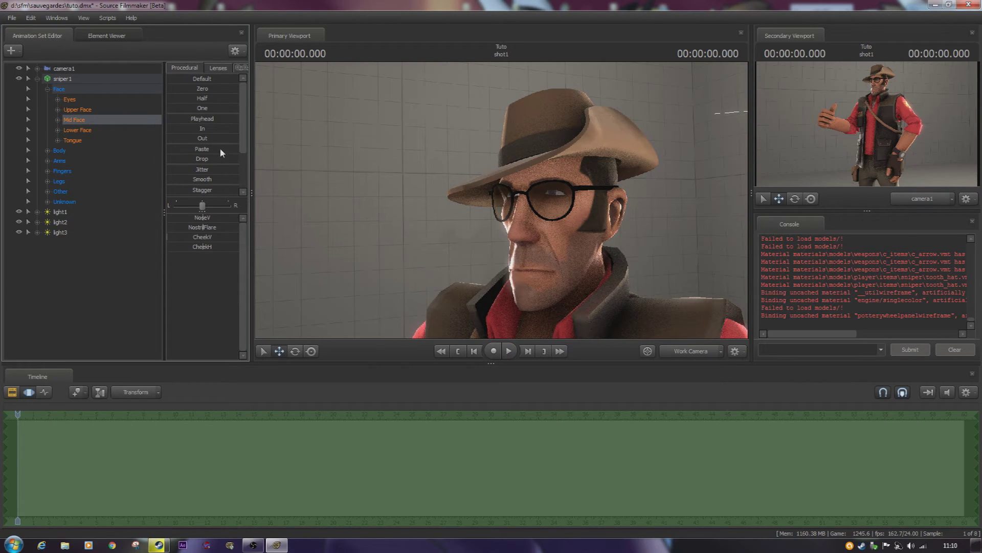
pyautogui.click(125, 131)
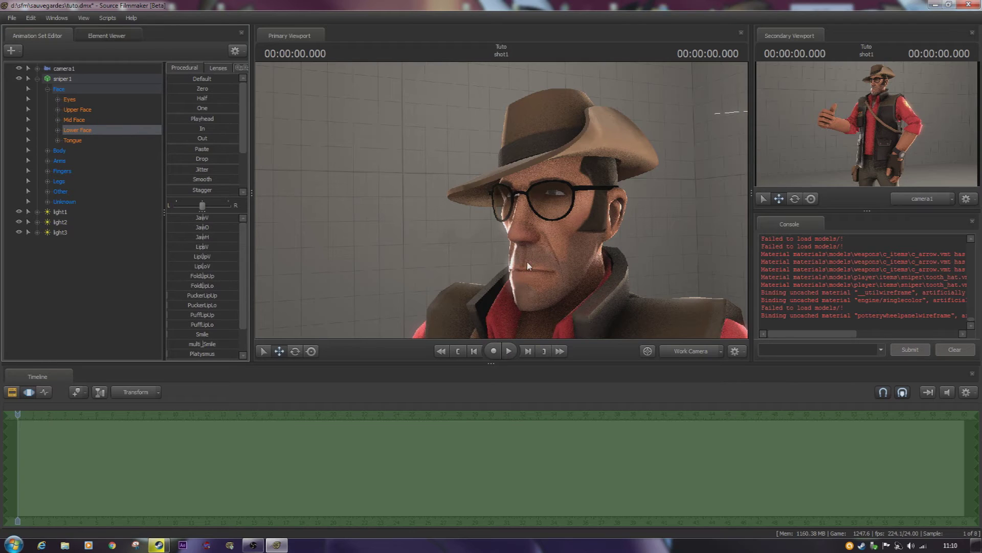
pyautogui.click(543, 306)
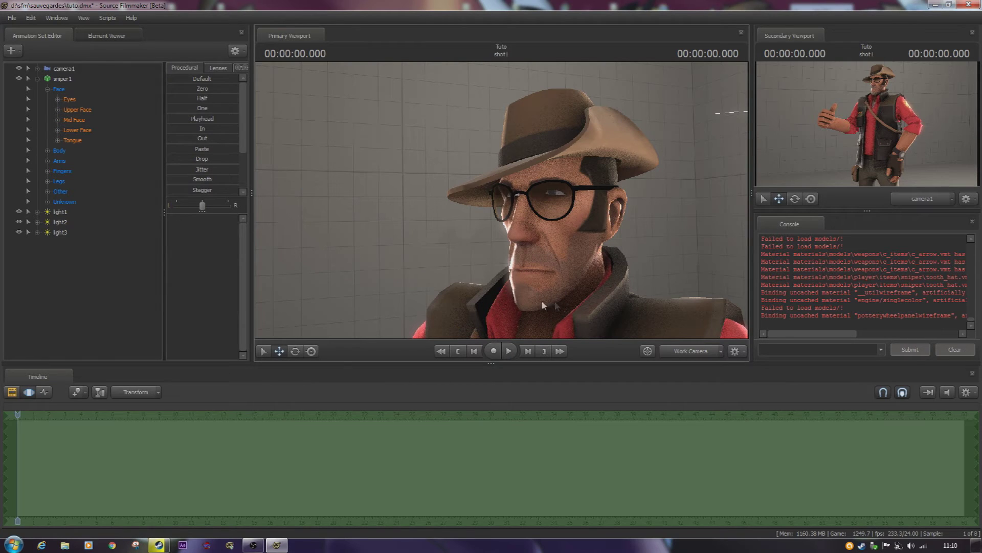
pyautogui.click(95, 141)
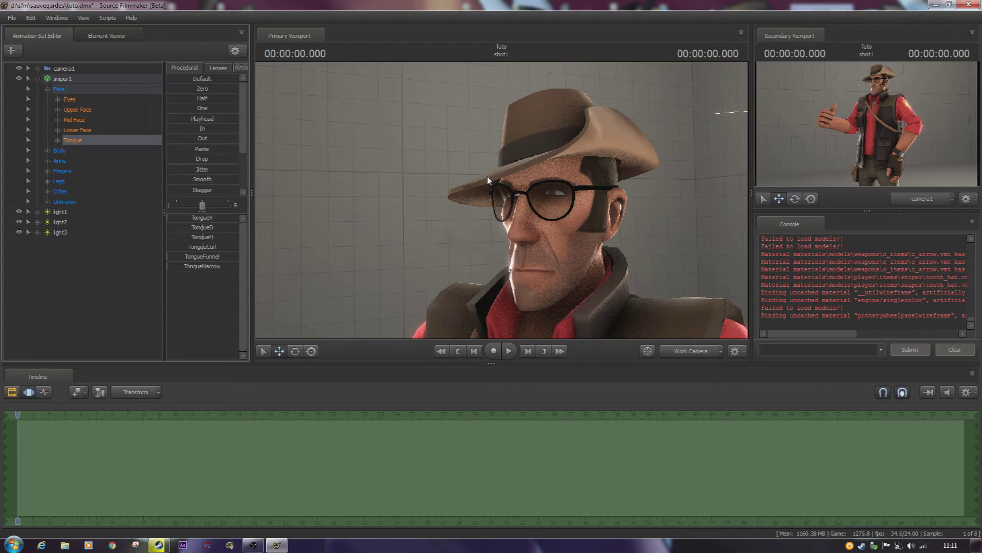
pyautogui.click(90, 123)
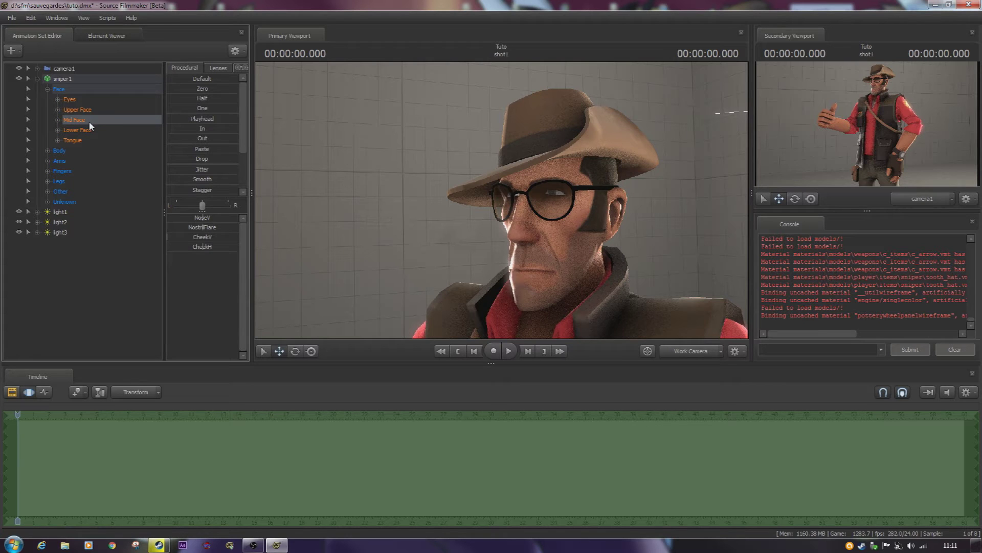
pyautogui.moveTo(358, 141); pyautogui.dragTo(512, 151)
pyautogui.press('w')
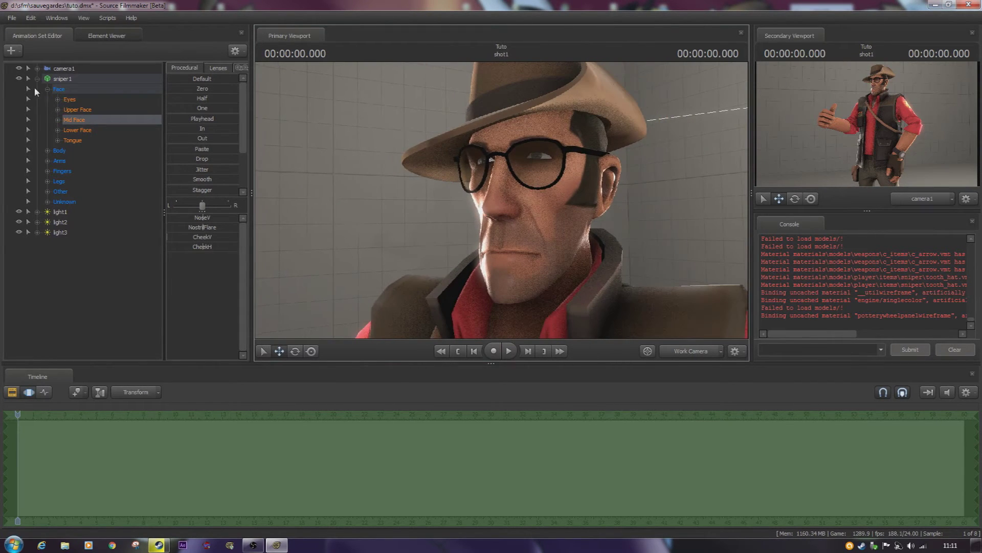
# Expand the camera1 controls and the sniper's Eyes group, and select the camera's transform.
pyautogui.click(83, 101)
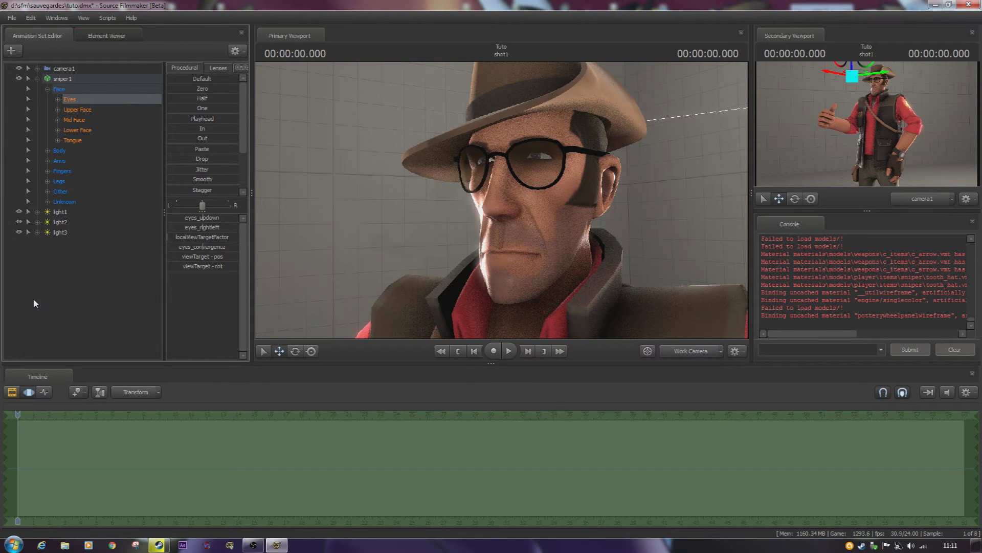
pyautogui.press('s')
pyautogui.moveTo(578, 195)
pyautogui.mouseDown()
pyautogui.moveTo(542, 225)
pyautogui.moveTo(565, 191)
pyautogui.mouseUp()
pyautogui.moveTo(502, 199)
pyautogui.mouseDown()
pyautogui.moveTo(542, 200)
pyautogui.moveTo(461, 200)
pyautogui.moveTo(604, 199)
pyautogui.moveTo(481, 199)
pyautogui.moveTo(501, 199)
pyautogui.mouseUp()
pyautogui.press('w')
pyautogui.press('s')
pyautogui.click(36, 70)
pyautogui.click(47, 79)
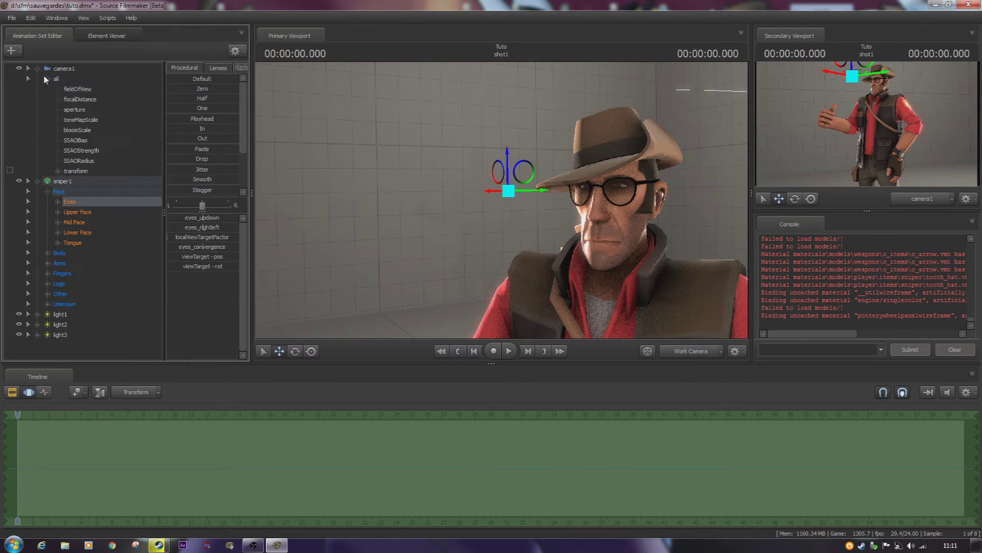
pyautogui.click(58, 202)
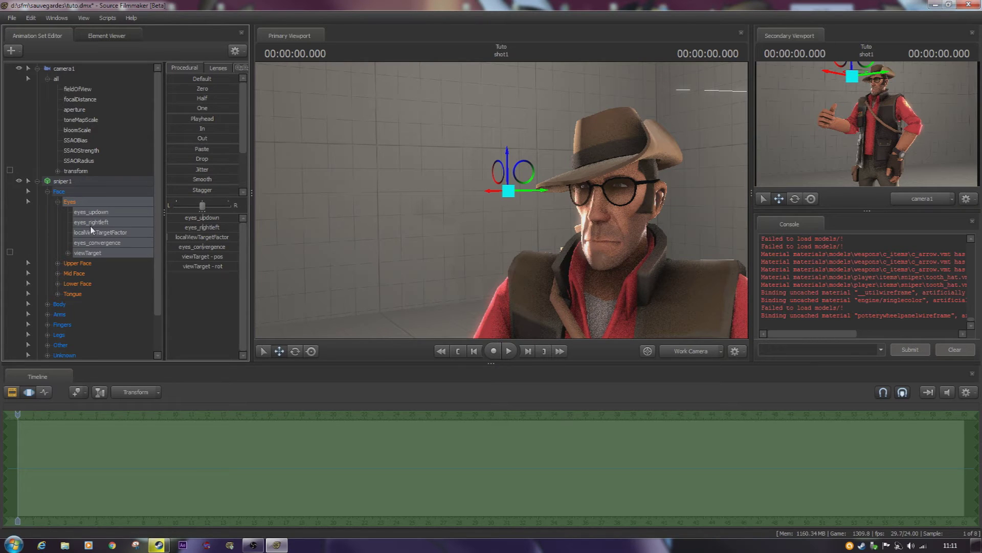
pyautogui.click(85, 172)
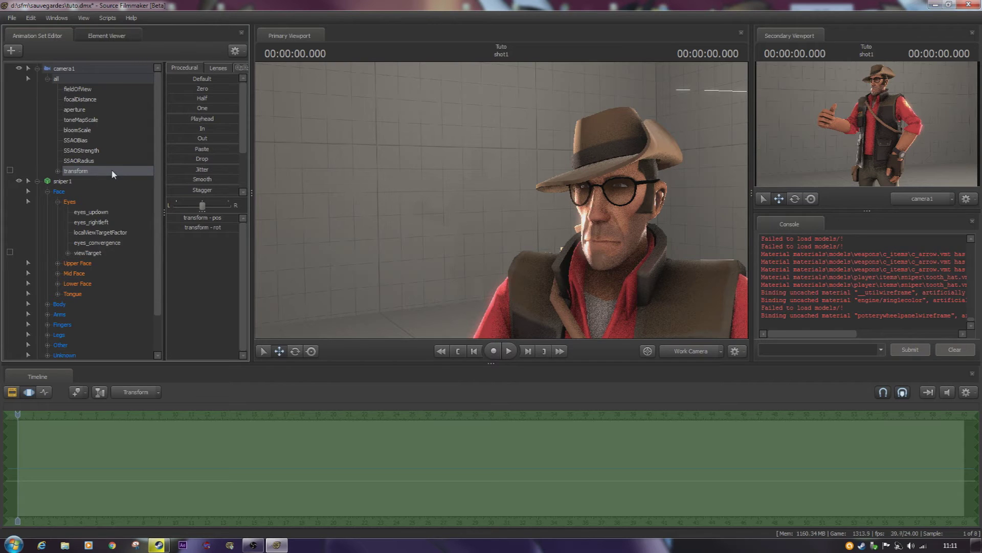
# Try moving the sniper by his rootTransform, undo the move and collapse the Body group.
pyautogui.moveTo(489, 199); pyautogui.dragTo(501, 255)
pyautogui.press('ctrl')
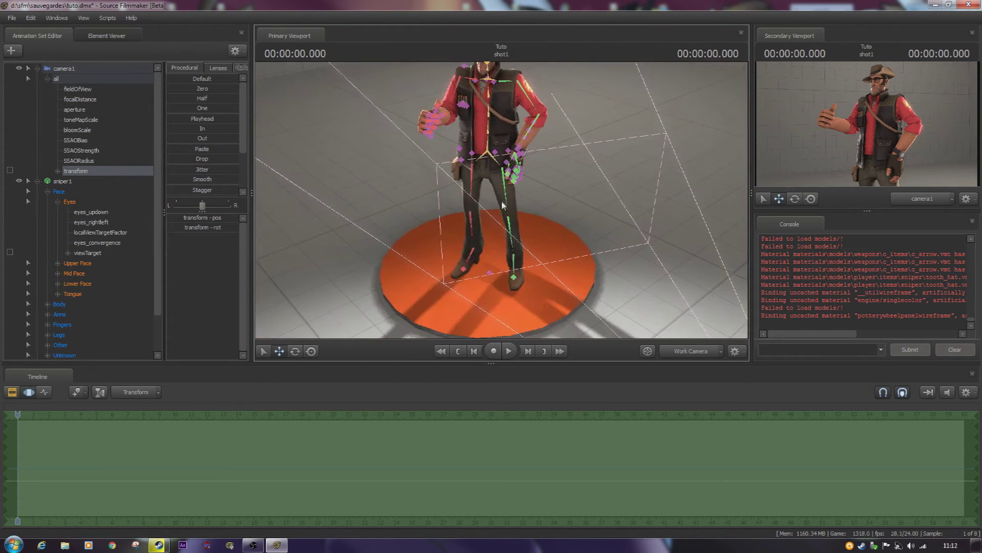
pyautogui.click(489, 276)
pyautogui.moveTo(488, 277); pyautogui.dragTo(721, 217)
pyautogui.hotkey('ctrl', 'z')
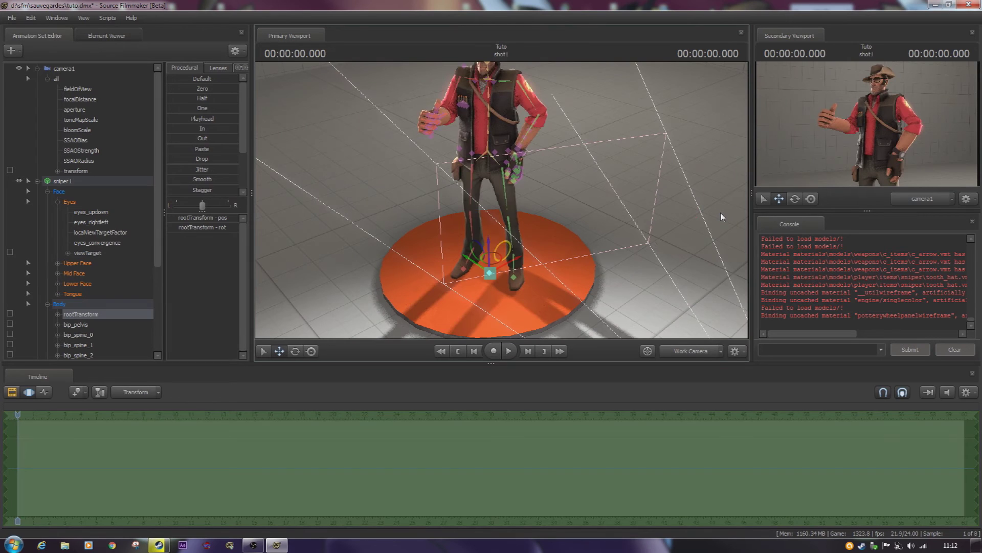
pyautogui.click(46, 305)
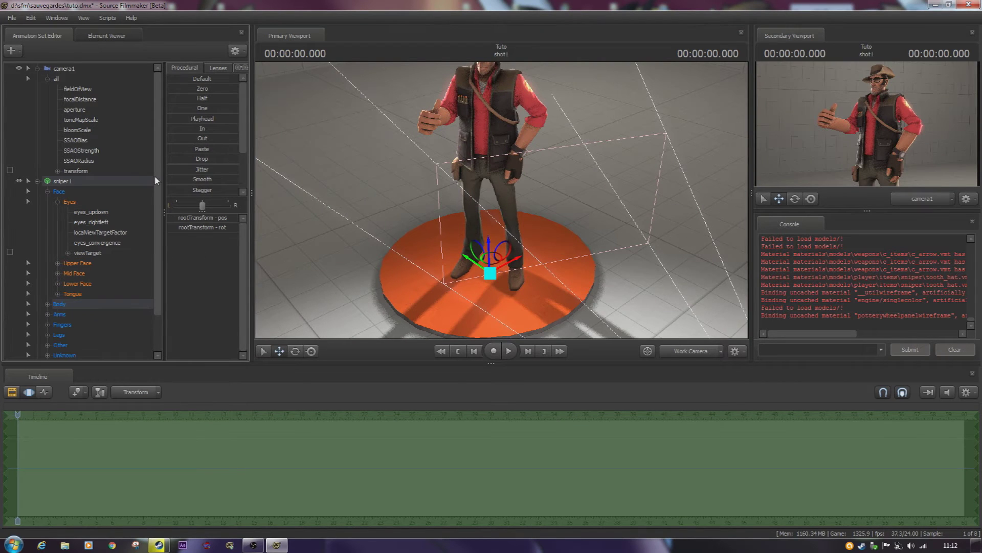
# Zero the sniper's viewTarget onto camera1 using a temporary lock to the camera's transform.
pyautogui.click(78, 171)
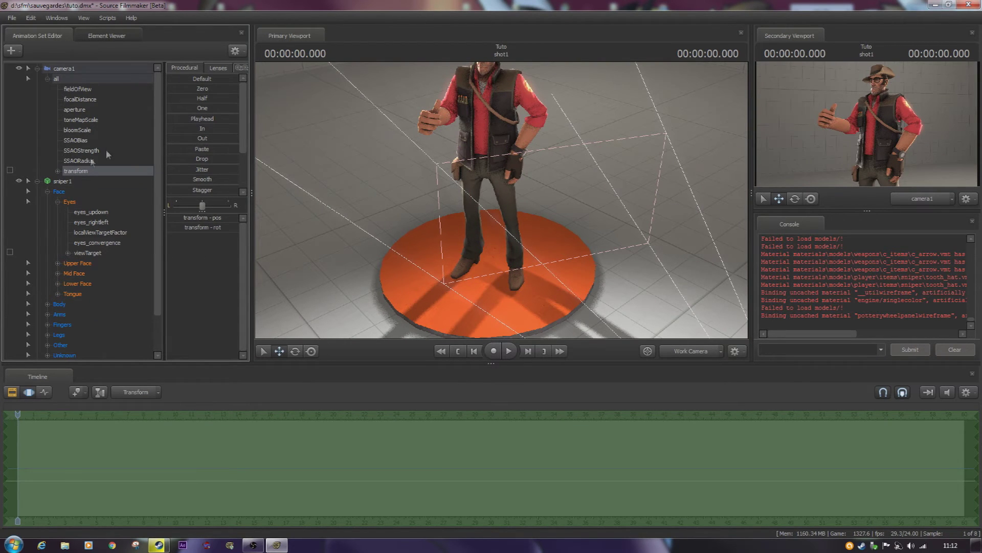
pyautogui.moveTo(414, 222); pyautogui.dragTo(422, 135)
pyautogui.moveTo(422, 200); pyautogui.dragTo(500, 202)
pyautogui.click(79, 173)
pyautogui.moveTo(97, 251); pyautogui.dragTo(93, 255)
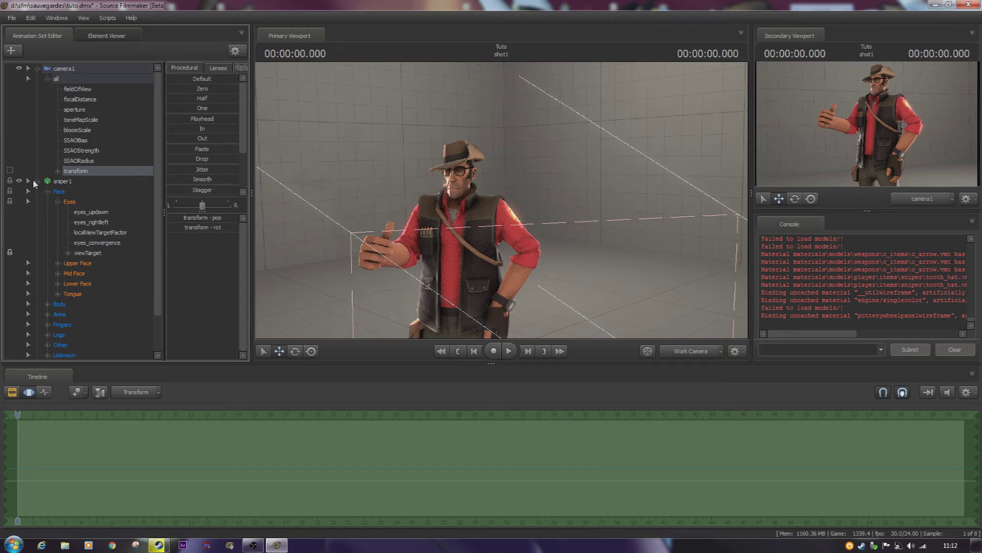
pyautogui.click(97, 254)
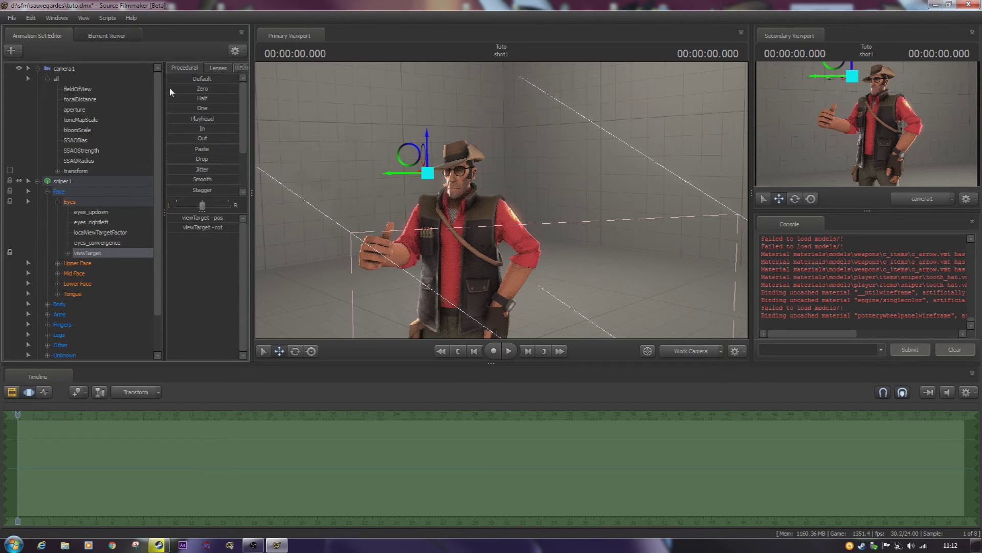
pyautogui.moveTo(170, 87); pyautogui.dragTo(502, 202)
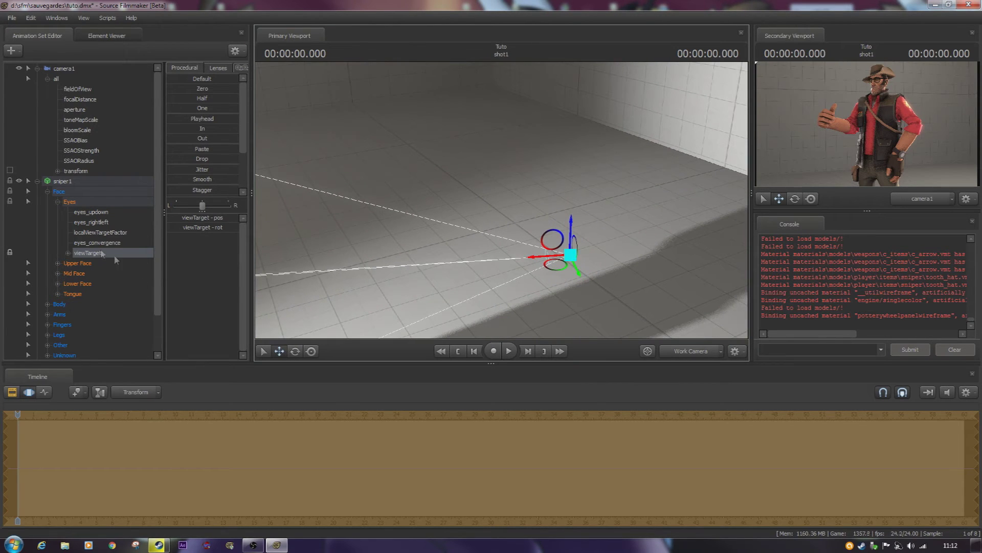
pyautogui.click(10, 252)
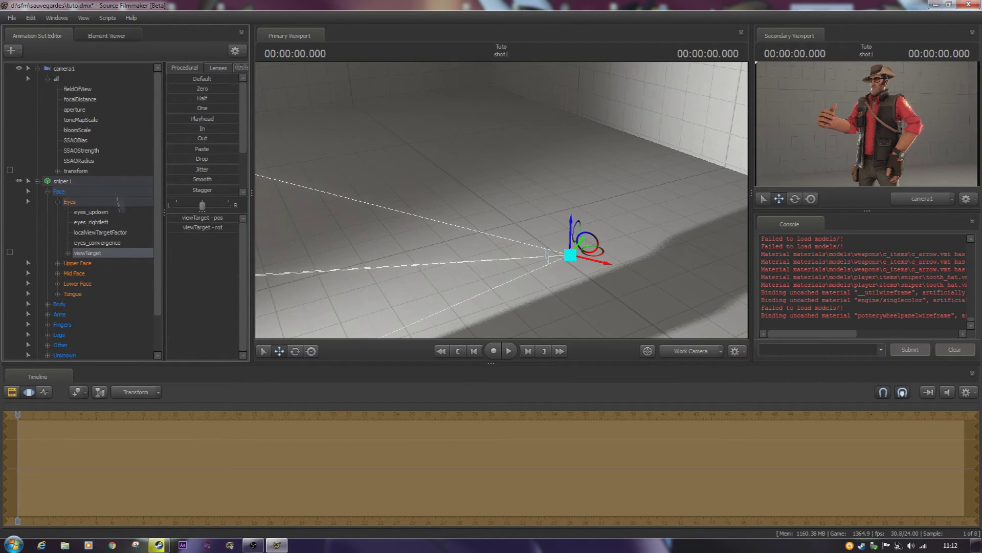
# Try to lock camera1's transform to the sniper's viewTarget and zero it, and undo the change.
pyautogui.click(77, 170)
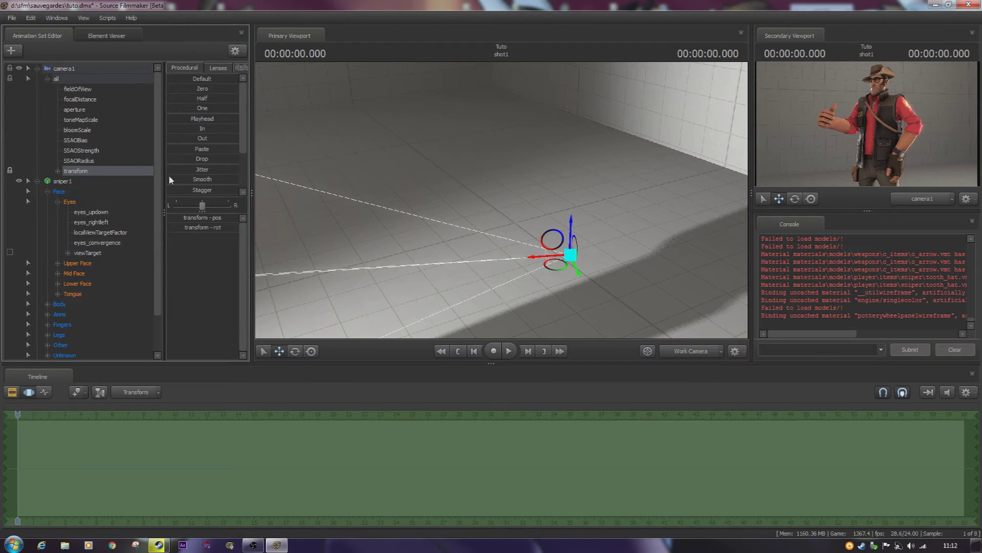
pyautogui.moveTo(386, 158); pyautogui.dragTo(286, 138)
pyautogui.moveTo(168, 88); pyautogui.dragTo(238, 88)
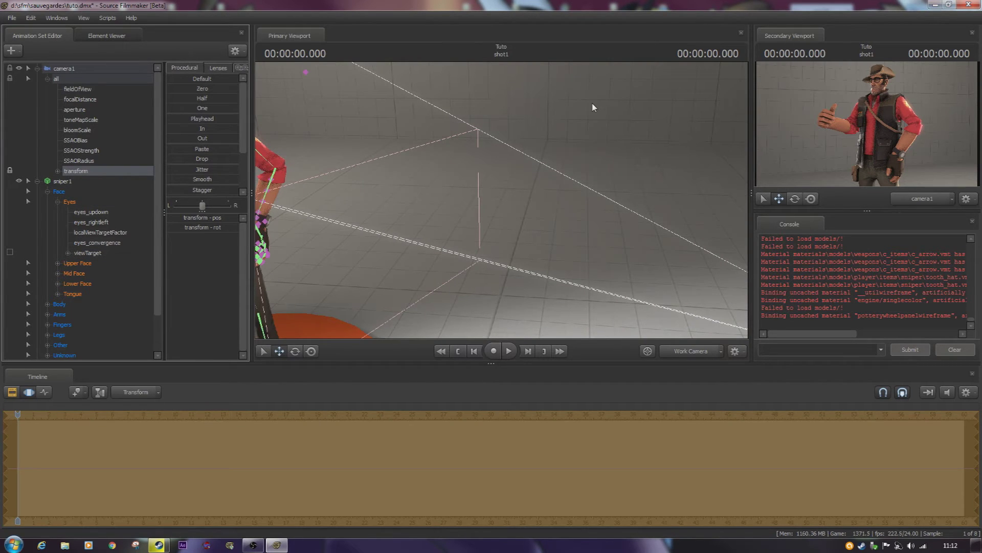
pyautogui.hotkey('ctrl', 'z')
# Adjust the sniper's localViewTargetFactor and check his gaze up close and through camera1.
pyautogui.click(117, 233)
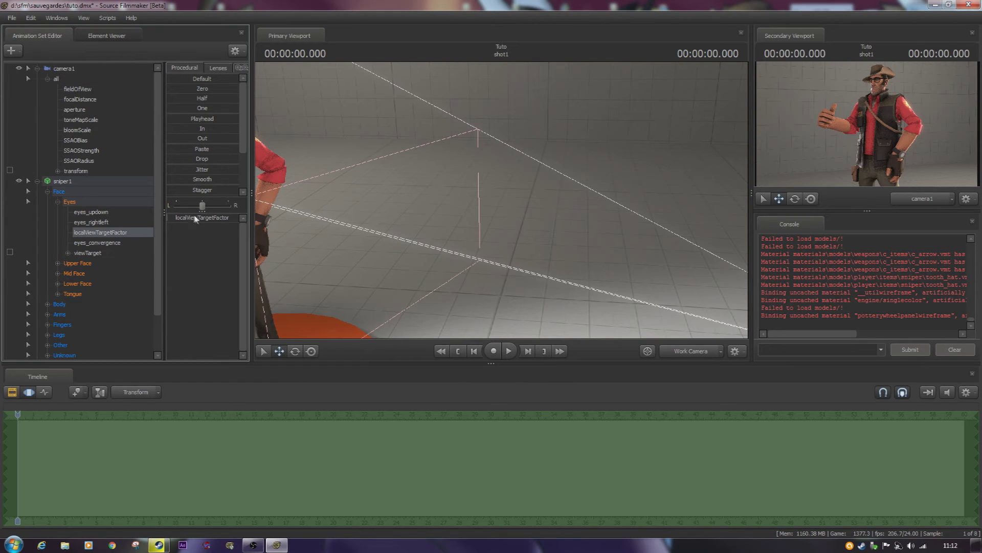
pyautogui.moveTo(184, 220); pyautogui.dragTo(459, 216)
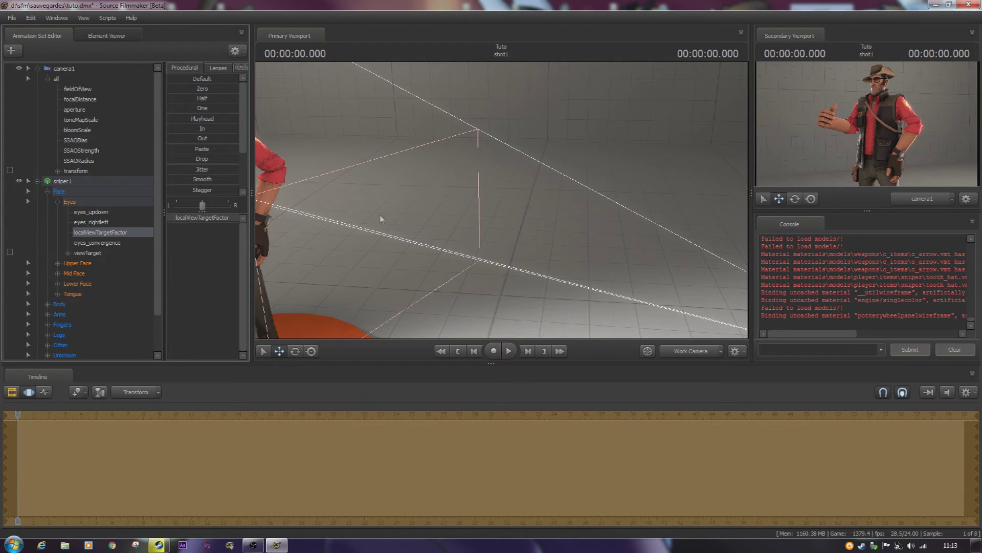
pyautogui.moveTo(519, 205); pyautogui.dragTo(358, 205)
pyautogui.press('w')
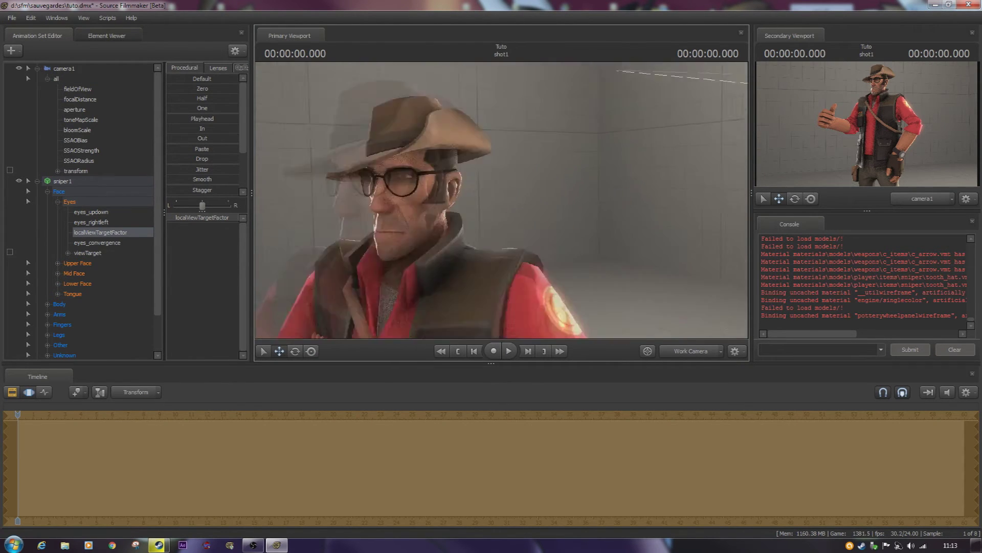
pyautogui.press('d')
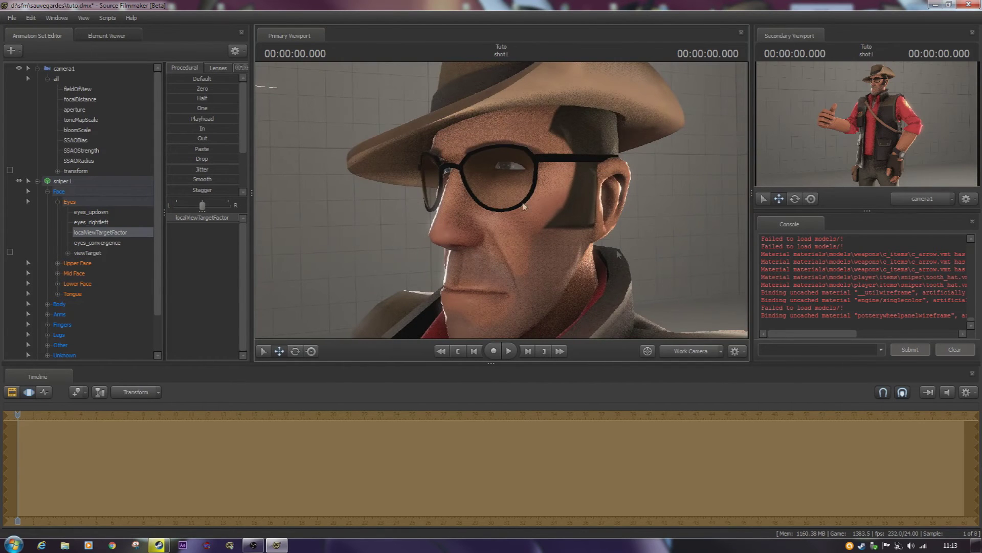
pyautogui.click(697, 354)
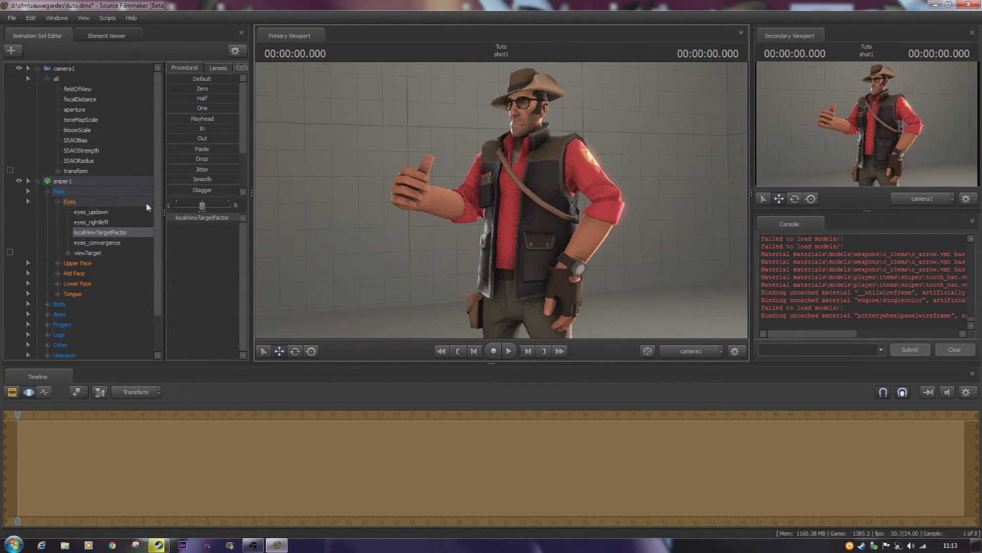
# Fine-tune the sniper's gaze with the eyes_updown and eyes_rightleft sliders while viewing through camera1.
pyautogui.click(105, 212)
pyautogui.moveTo(181, 219); pyautogui.dragTo(185, 219)
pyautogui.click(107, 223)
pyautogui.click(199, 218)
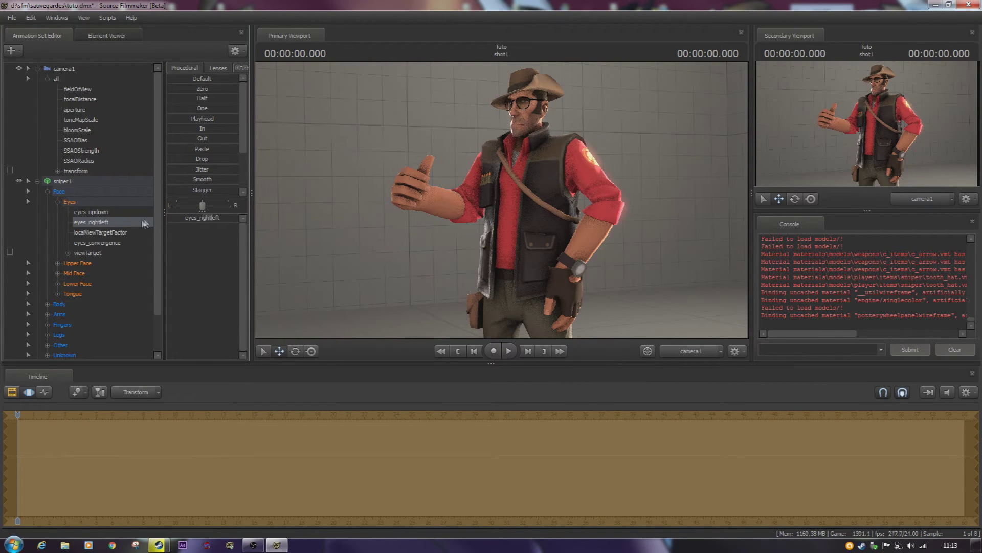
# Try the BrowInV and BrowOutV sliders of the sniper's Upper Face group in the Work Camera close-up.
pyautogui.click(93, 264)
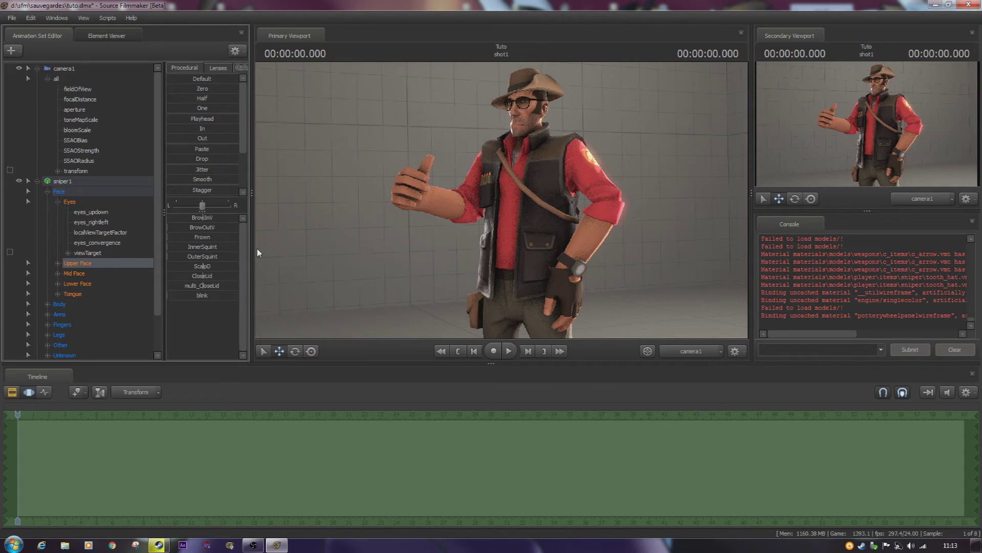
pyautogui.click(664, 352)
pyautogui.moveTo(191, 218); pyautogui.dragTo(210, 222)
pyautogui.rightClick(217, 219)
pyautogui.click(232, 225)
pyautogui.moveTo(192, 227); pyautogui.dragTo(168, 227)
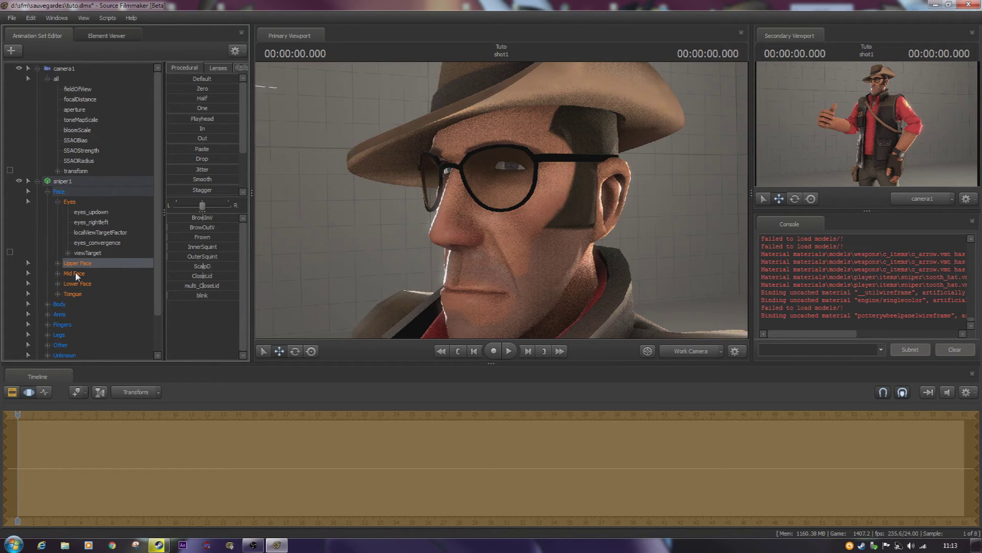
# Select the sniper's Upper Face, Mid Face, Lower Face and Tongue groups and show the Emotion presets.
pyautogui.click(65, 201)
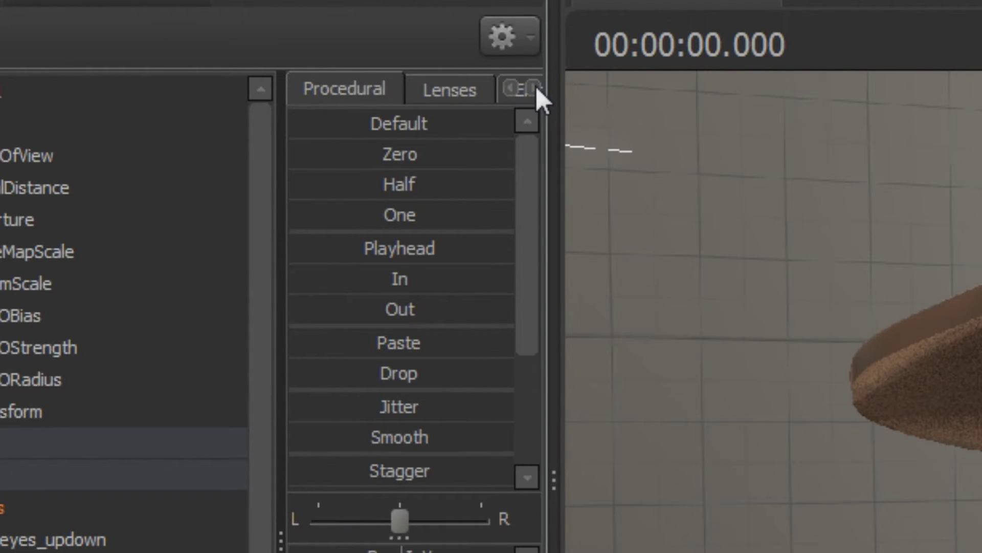
pyautogui.click(245, 67)
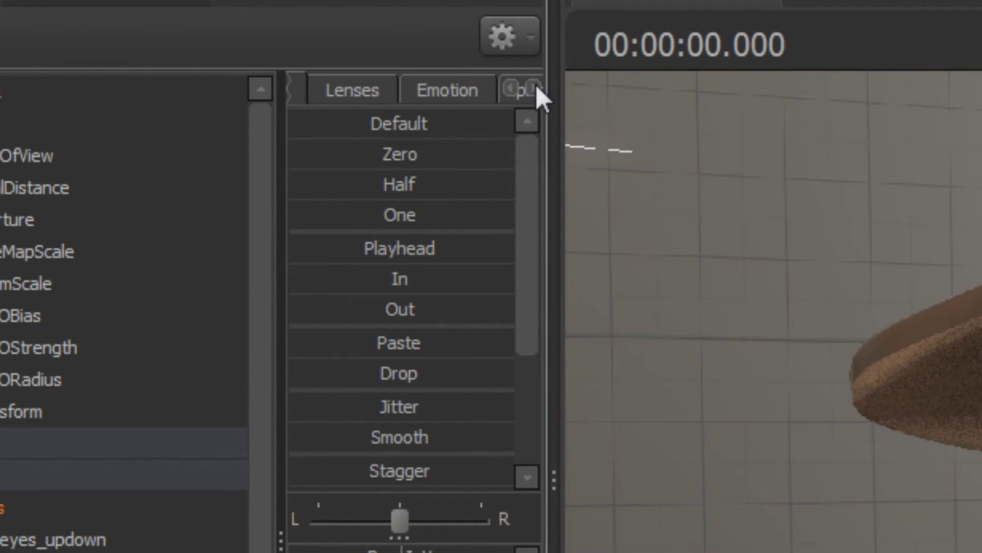
pyautogui.click(440, 88)
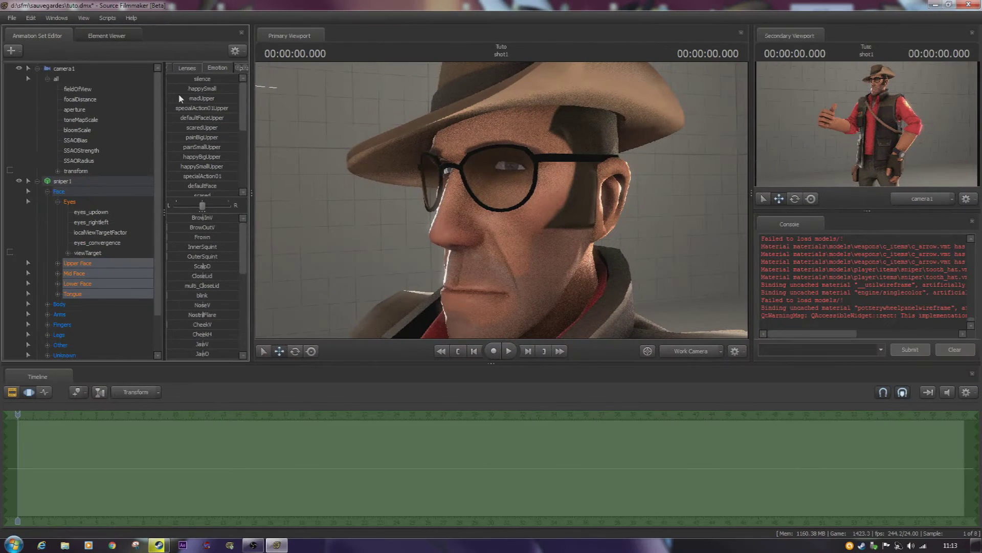
# Try several emotion presets on the sniper's face, including defaultFace, mad, happyBig and Cocky.
pyautogui.moveTo(301, 185); pyautogui.dragTo(488, 185)
pyautogui.moveTo(230, 98); pyautogui.dragTo(175, 139)
pyautogui.click(185, 138)
pyautogui.click(190, 186)
pyautogui.moveTo(190, 187); pyautogui.dragTo(211, 156)
pyautogui.scroll(-2, 211, 157)
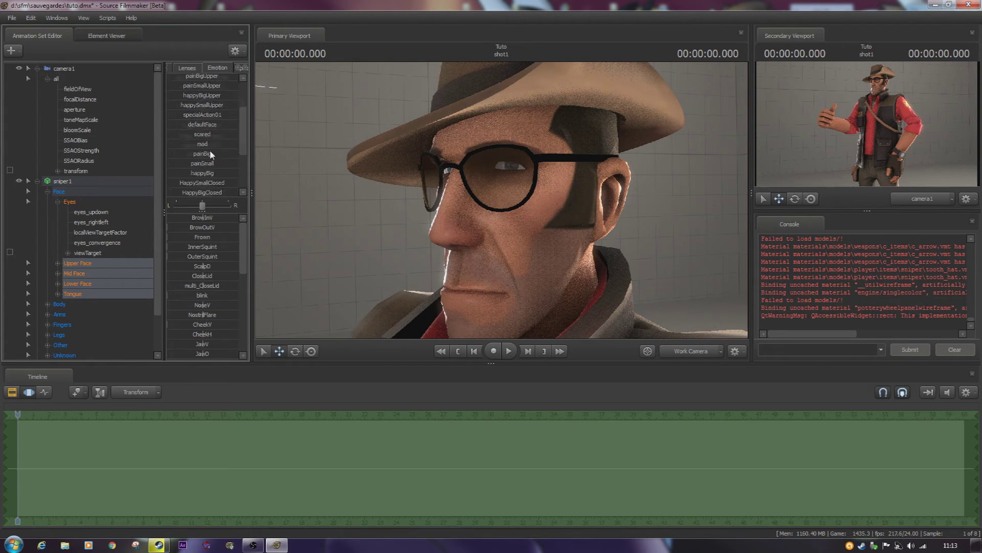
pyautogui.click(191, 145)
pyautogui.click(193, 174)
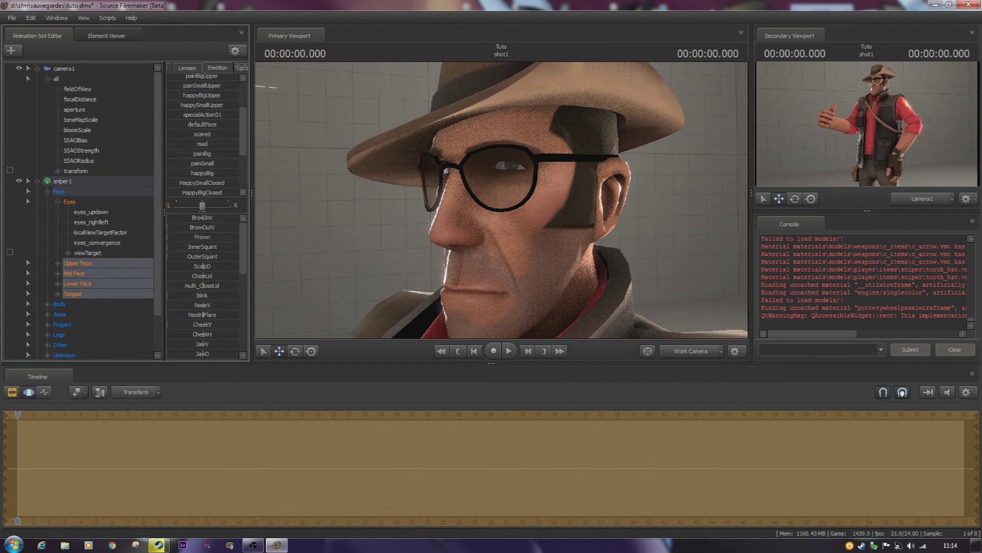
pyautogui.scroll(-3, 207, 160)
pyautogui.click(201, 143)
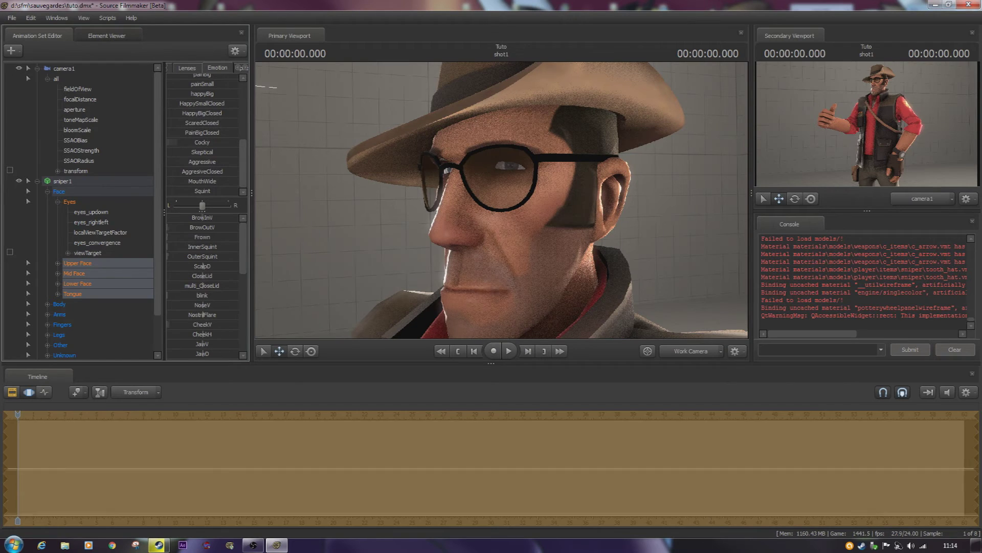
pyautogui.moveTo(191, 143); pyautogui.dragTo(169, 142)
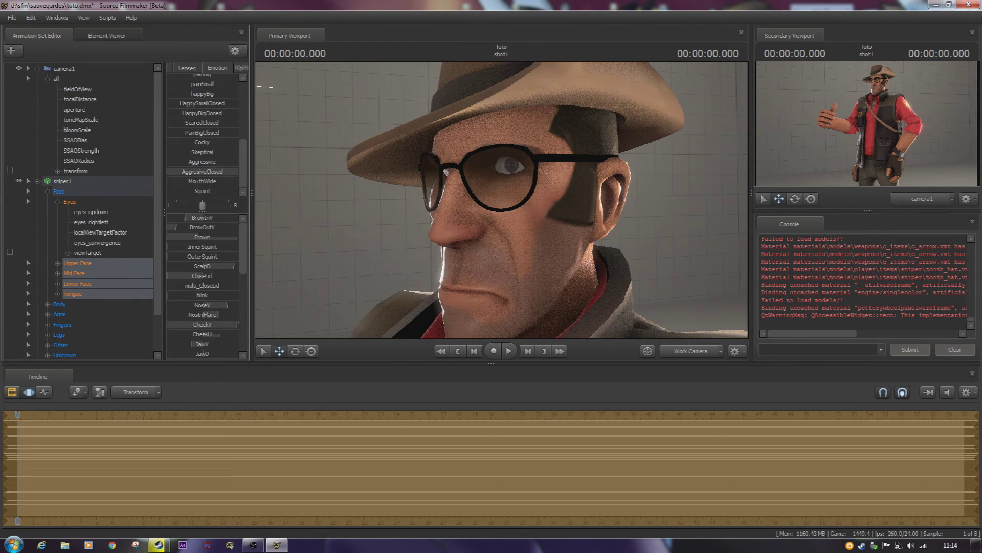
# Apply the Cocky emotion preset to the sniper's face and check the expression up close and through camera1.
pyautogui.moveTo(192, 144); pyautogui.dragTo(238, 144)
pyautogui.moveTo(500, 199)
pyautogui.mouseDown()
pyautogui.moveTo(471, 225)
pyautogui.moveTo(516, 198)
pyautogui.moveTo(584, 181)
pyautogui.moveTo(498, 210)
pyautogui.moveTo(511, 225)
pyautogui.moveTo(532, 220)
pyautogui.moveTo(424, 208)
pyautogui.moveTo(451, 174)
pyautogui.moveTo(506, 197)
pyautogui.moveTo(481, 199)
pyautogui.mouseUp()
pyautogui.press('s')
pyautogui.press('a')
pyautogui.press('s')
pyautogui.press('d')
pyautogui.press('w')
pyautogui.press('w')
pyautogui.press('s')
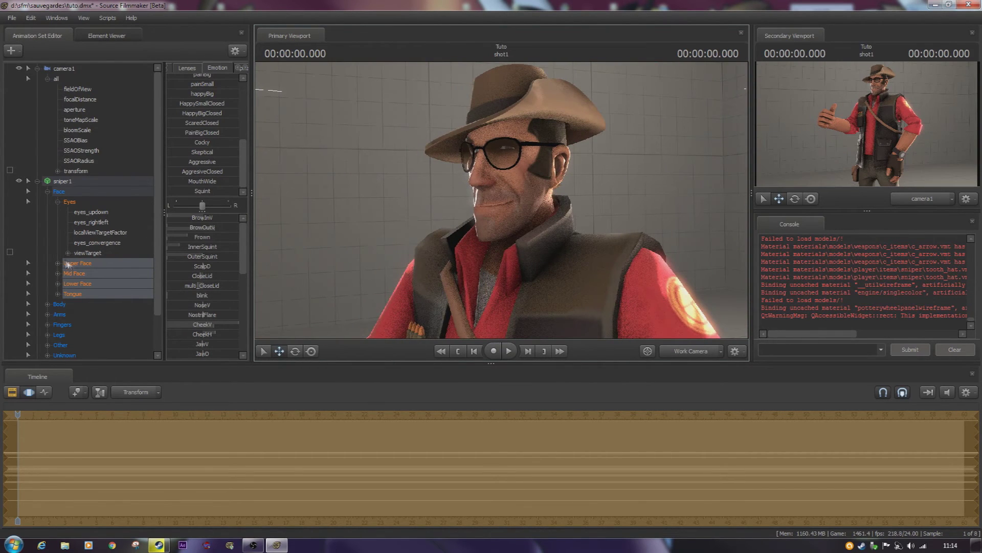
pyautogui.click(690, 353)
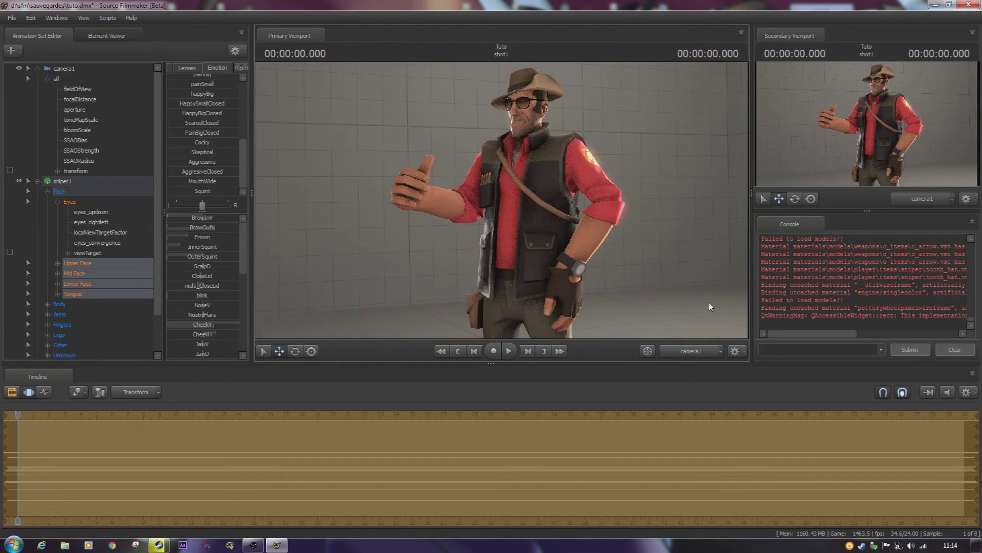
pyautogui.click(692, 354)
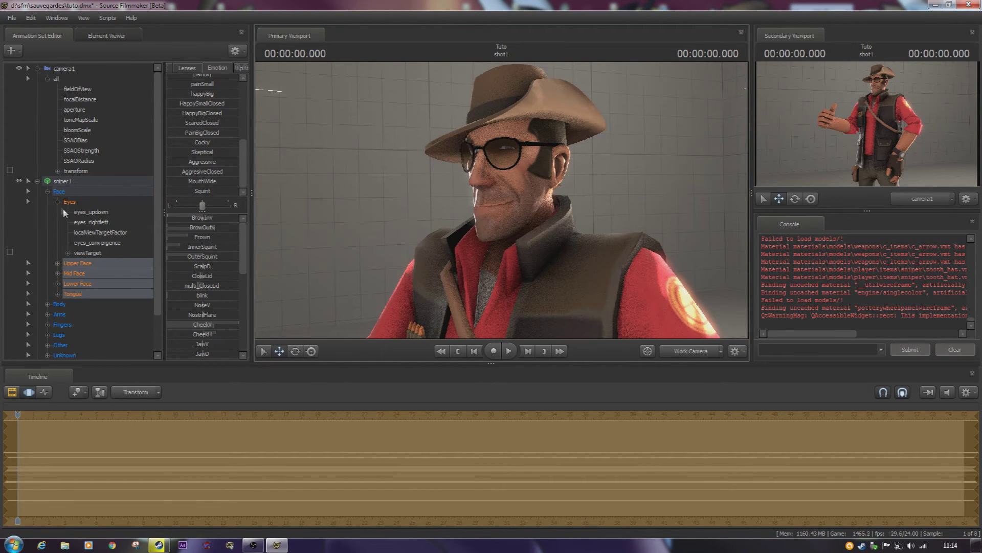
# Collapse the sniper1 and camera1 control lists and view the sniper's full pose in the scene.
pyautogui.click(37, 181)
pyautogui.click(37, 67)
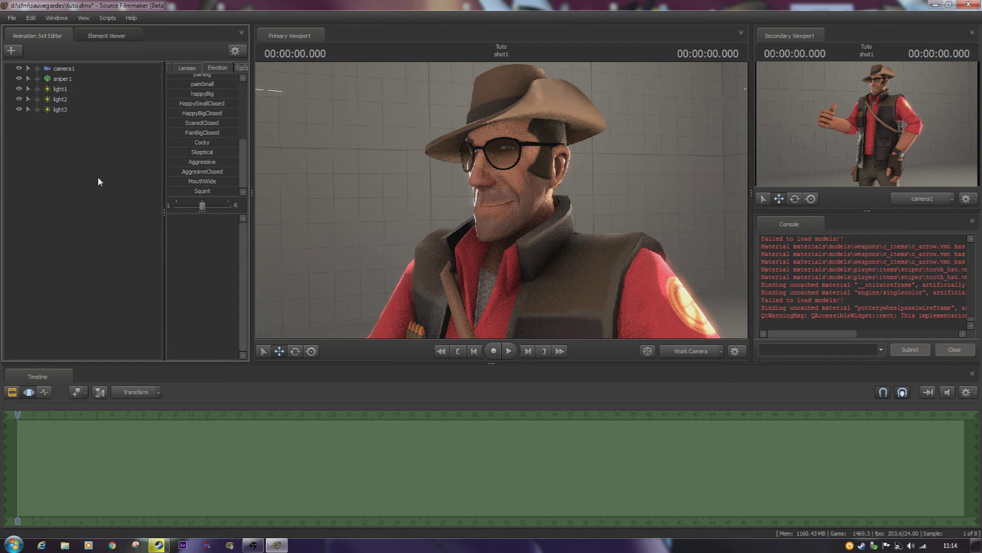
pyautogui.moveTo(399, 206); pyautogui.dragTo(502, 200)
pyautogui.press('s')
pyautogui.press('w')
pyautogui.press('s')
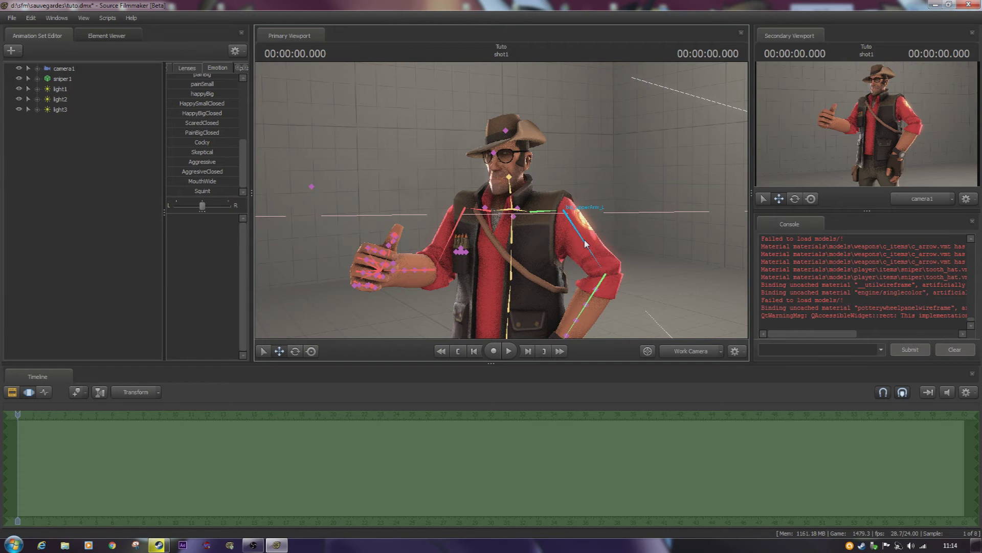
pyautogui.moveTo(584, 239); pyautogui.dragTo(630, 291)
pyautogui.press('s')
pyautogui.moveTo(501, 169); pyautogui.dragTo(502, 203)
pyautogui.press('s')
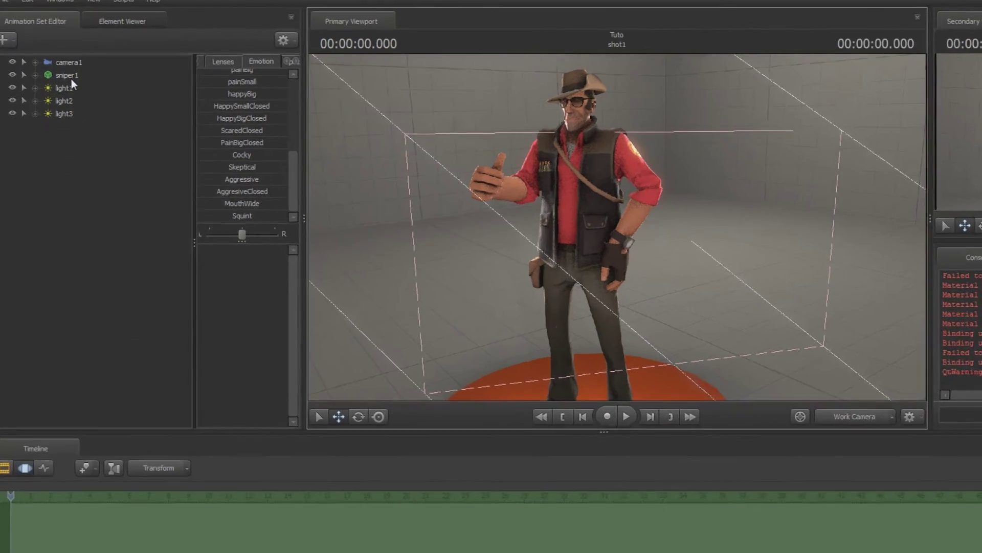
# Apply the rig_biped_simple rig to sniper1 and select the model to show its rig controls.
pyautogui.rightClick(66, 80)
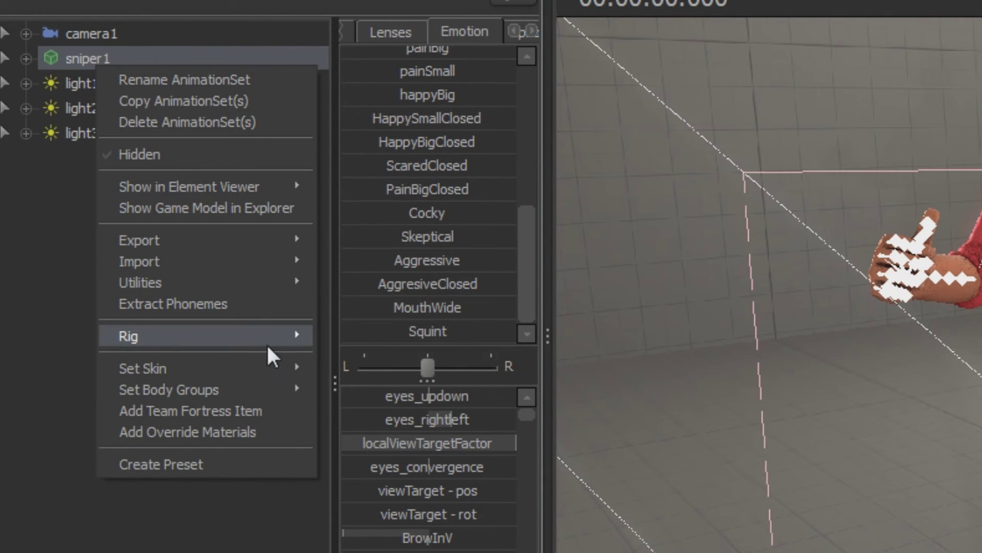
pyautogui.moveTo(266, 347)
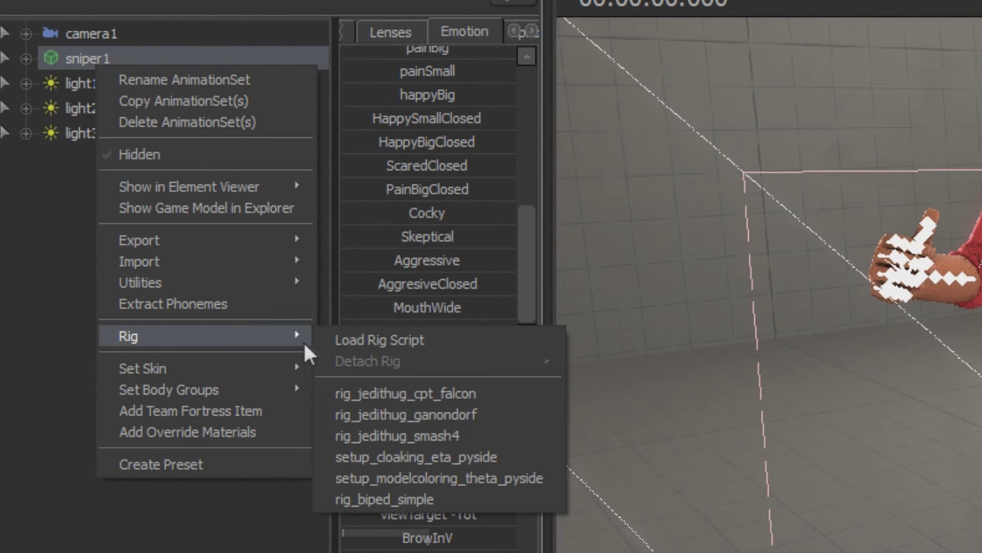
pyautogui.click(440, 496)
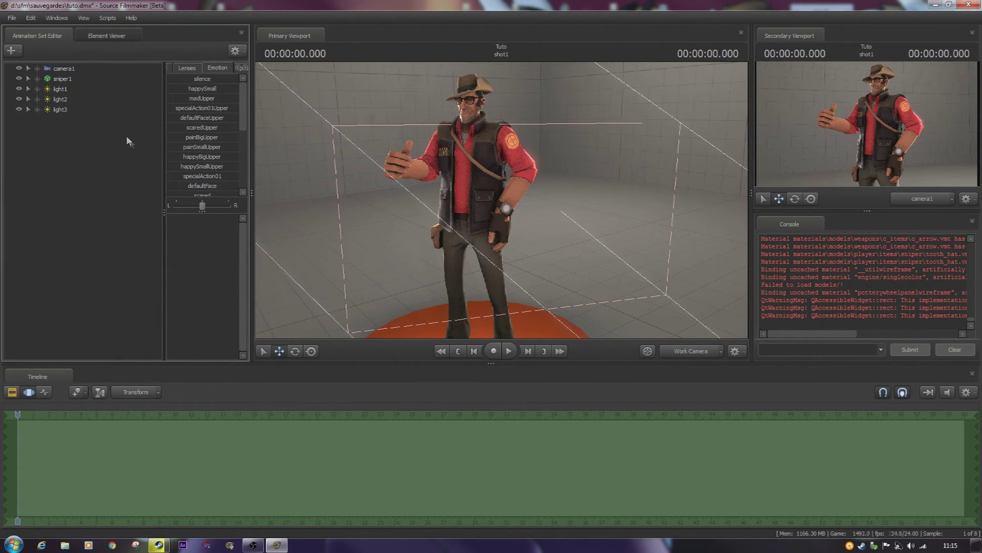
pyautogui.click(63, 79)
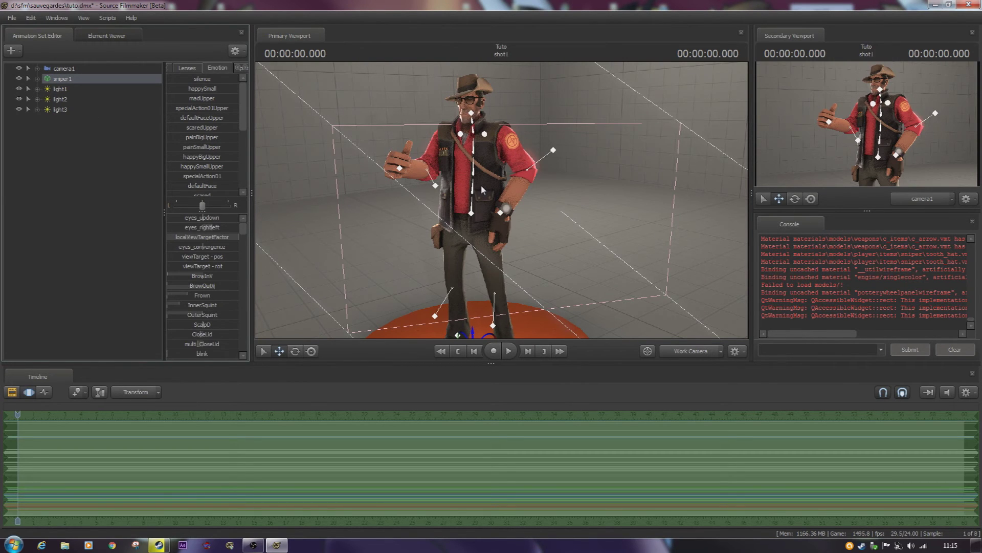
# Try moving the sniper's left hand with the rig, and undo both the hand move and the rig.
pyautogui.click(501, 213)
pyautogui.moveTo(533, 197); pyautogui.dragTo(508, 188)
pyautogui.hotkey('ctrl', 'z')
pyautogui.hotkey('ctrl', 'z')
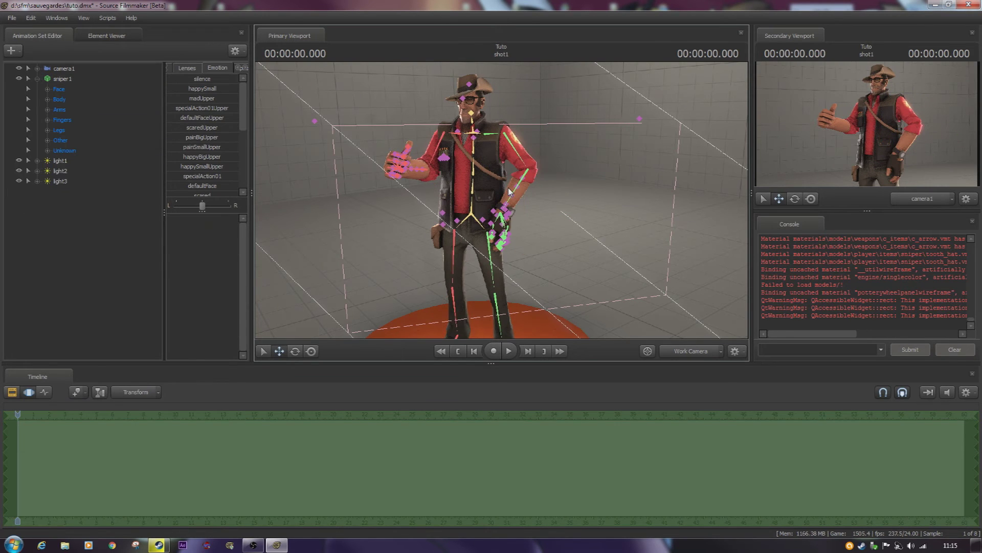
# Try moving the unrigged bip_hand_L bone away from the body and undo the move.
pyautogui.click(502, 221)
pyautogui.moveTo(503, 214); pyautogui.dragTo(574, 274)
pyautogui.hotkey('ctrl', 'z')
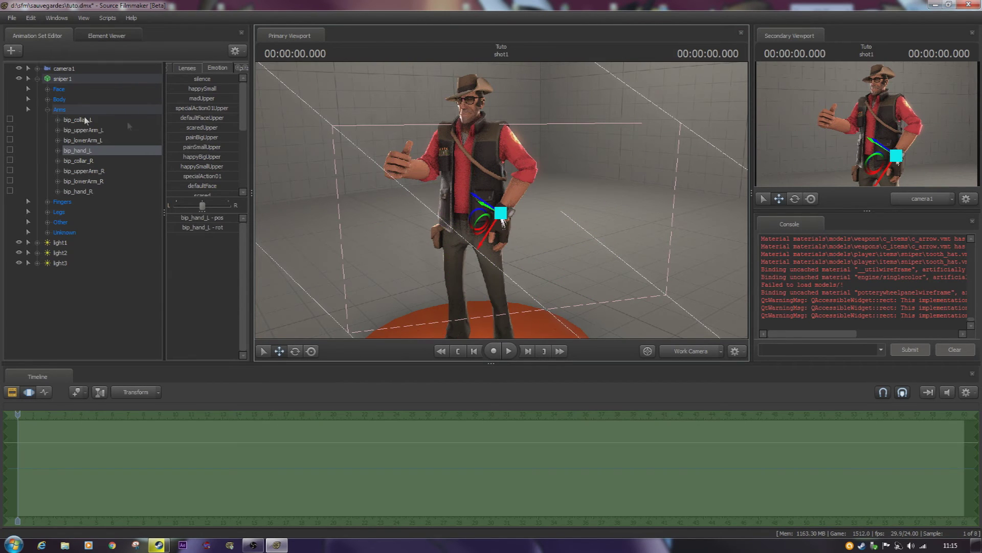
# Apply the rig_biped_simple rig script to sniper1 again.
pyautogui.click(74, 80)
pyautogui.rightClick(73, 79)
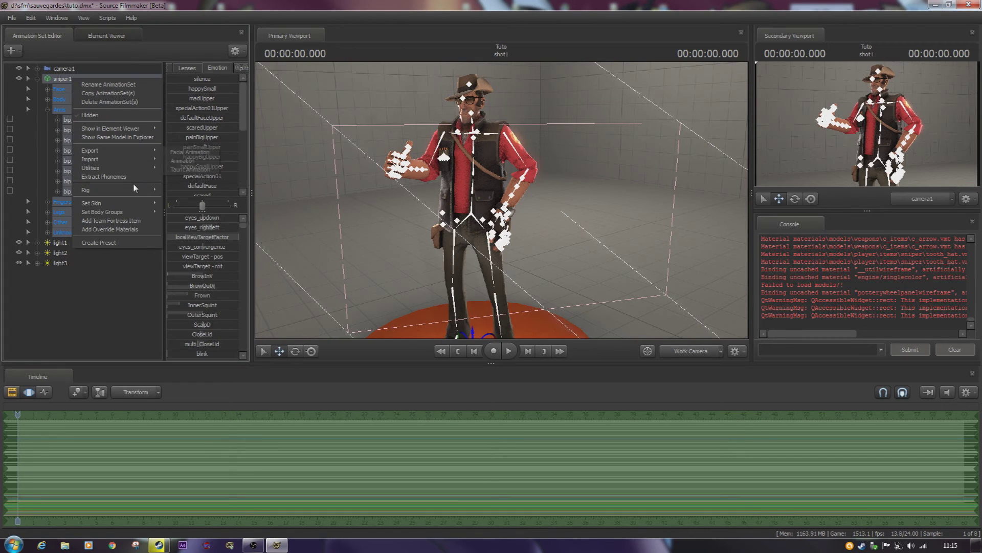
pyautogui.moveTo(137, 195)
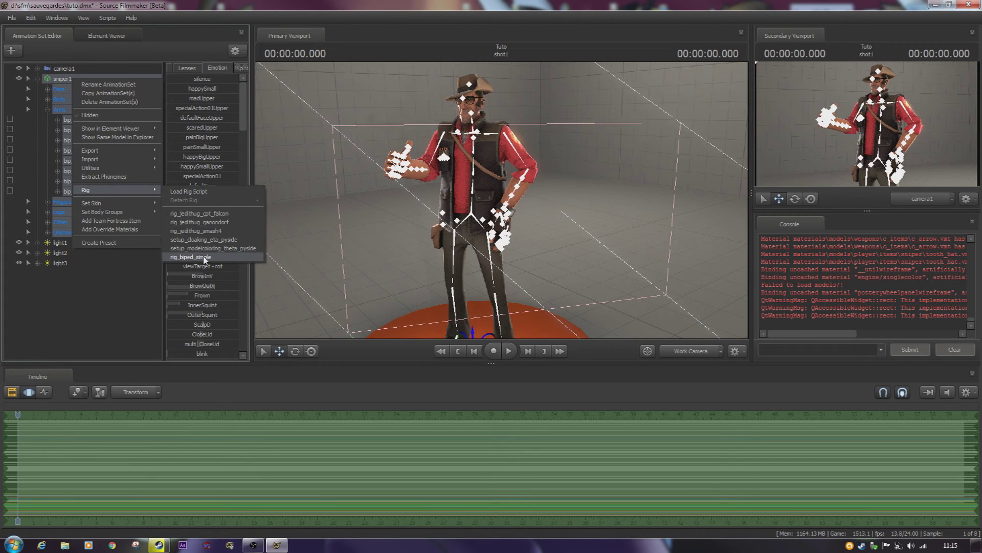
pyautogui.click(230, 254)
# Move the rig_elbow_L control to adjust the bend of the sniper's left arm.
pyautogui.moveTo(527, 213); pyautogui.dragTo(502, 200)
pyautogui.click(597, 165)
pyautogui.keyDown('alt'); pyautogui.moveTo(532, 250); pyautogui.dragTo(541, 189); pyautogui.keyUp('alt')
pyautogui.moveTo(565, 154)
pyautogui.mouseDown()
pyautogui.moveTo(549, 142)
pyautogui.moveTo(565, 154)
pyautogui.moveTo(557, 147)
pyautogui.mouseUp()
pyautogui.keyDown('alt'); pyautogui.moveTo(504, 194); pyautogui.dragTo(483, 206); pyautogui.keyUp('alt')
# Reposition the sniper's right arm by moving the rig_hand_R and rig_elbow_R controls.
pyautogui.press('ctrl')
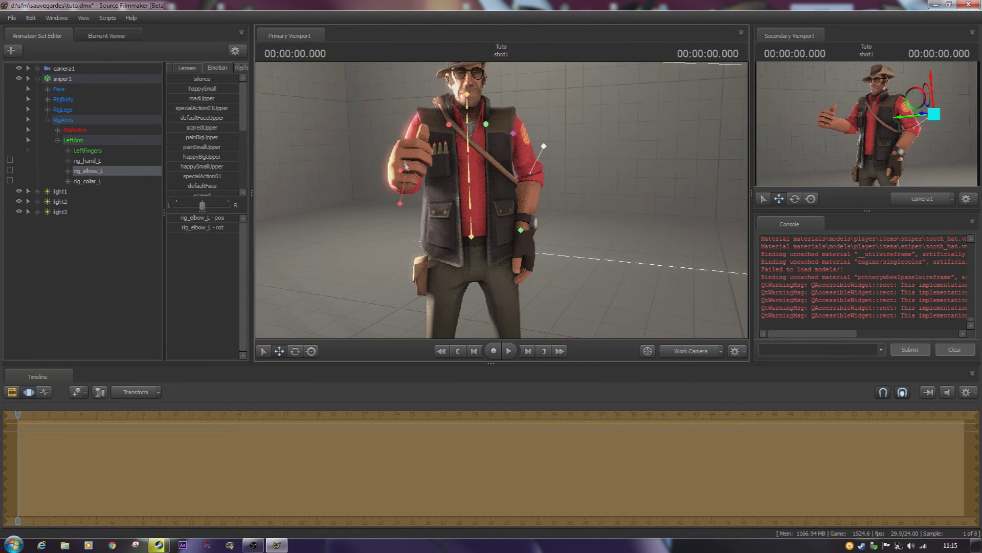
pyautogui.click(401, 170)
pyautogui.moveTo(414, 162); pyautogui.dragTo(407, 156)
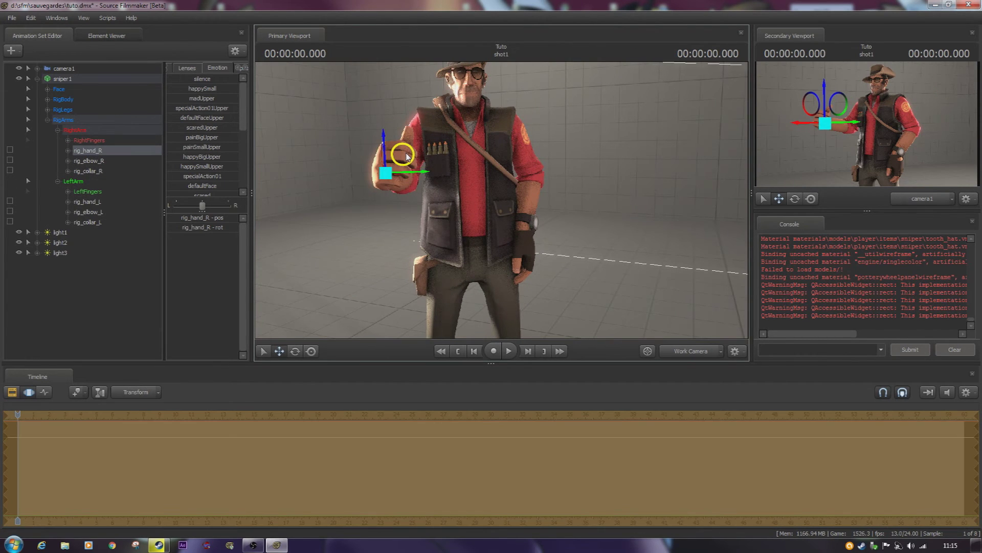
pyautogui.keyDown('ctrl'); pyautogui.click(401, 202); pyautogui.keyUp('ctrl')
pyautogui.moveTo(401, 204); pyautogui.dragTo(381, 204)
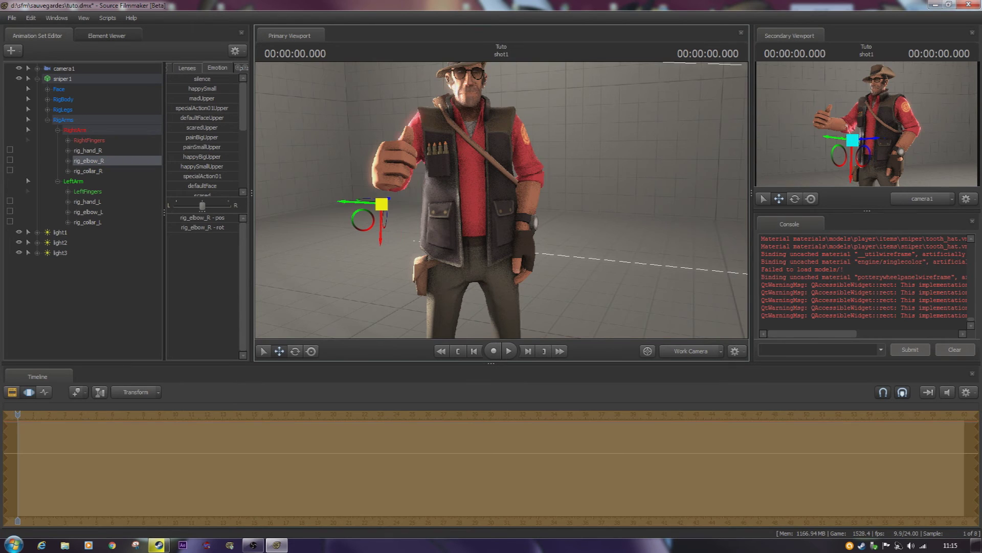
# Try rotating the rig_pelvis control and undo the rotation.
pyautogui.moveTo(694, 273); pyautogui.dragTo(527, 196)
pyautogui.press('s')
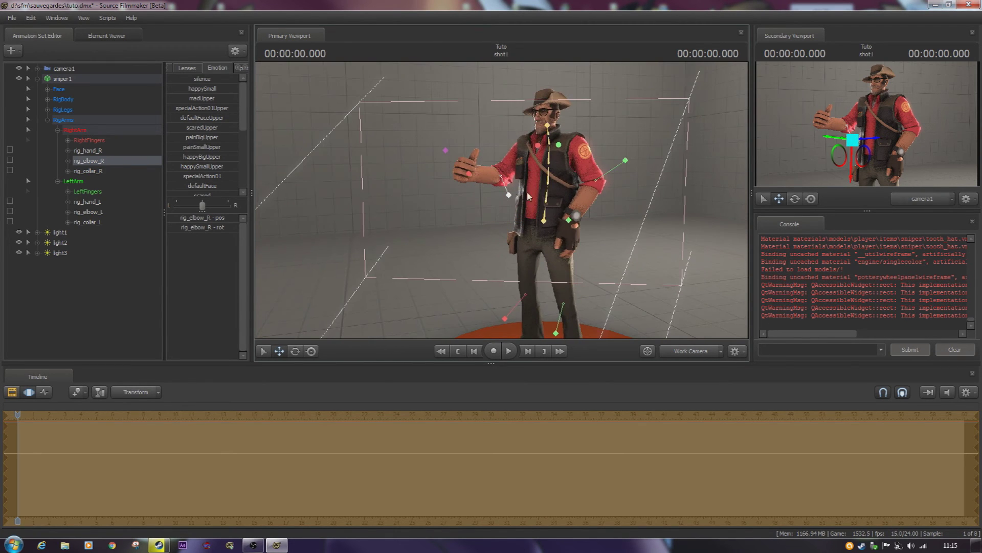
pyautogui.click(545, 216)
pyautogui.moveTo(489, 238); pyautogui.dragTo(502, 199)
pyautogui.press('e')
pyautogui.moveTo(530, 197); pyautogui.dragTo(530, 388)
pyautogui.hotkey('ctrl', 'z')
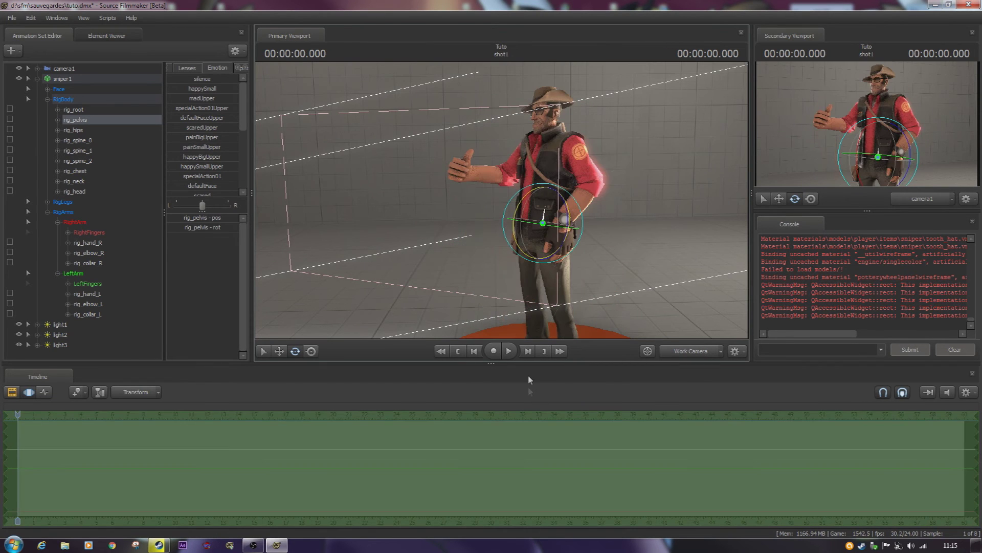
# Rotate the rig_spine_0 and rig_spine_2 controls slightly to adjust the bend of the sniper's torso.
pyautogui.click(549, 183)
pyautogui.click(546, 198)
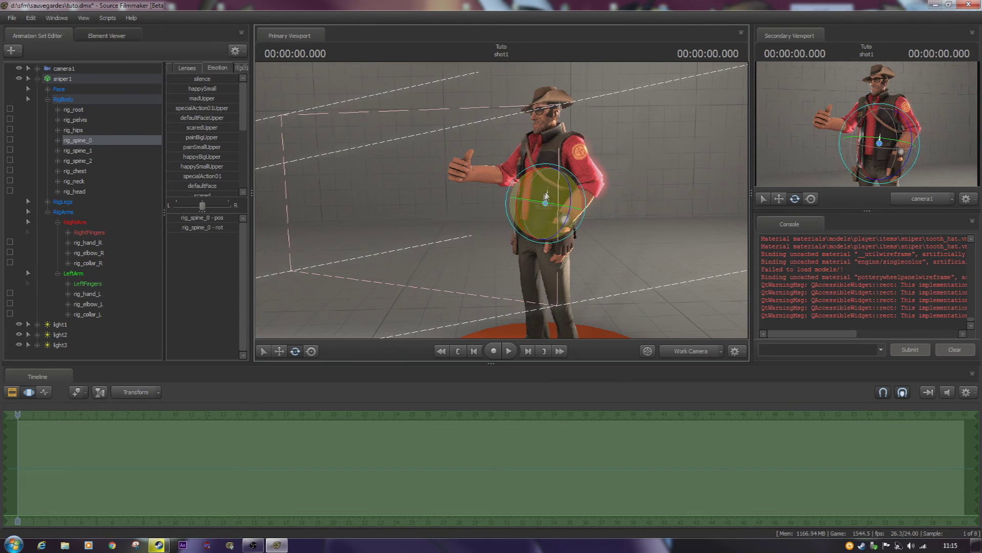
pyautogui.moveTo(528, 185); pyautogui.dragTo(527, 180)
pyautogui.click(551, 163)
pyautogui.moveTo(528, 159); pyautogui.dragTo(526, 161)
pyautogui.moveTo(471, 227); pyautogui.dragTo(502, 203)
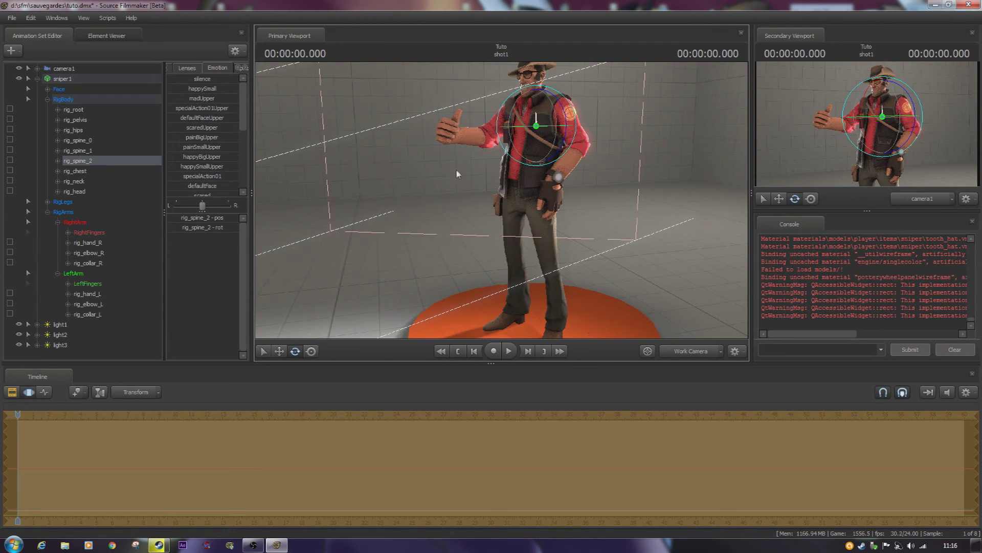
# Try moving rig_pelvis on its own far down toward the floor and undo the move.
pyautogui.press('ctrl')
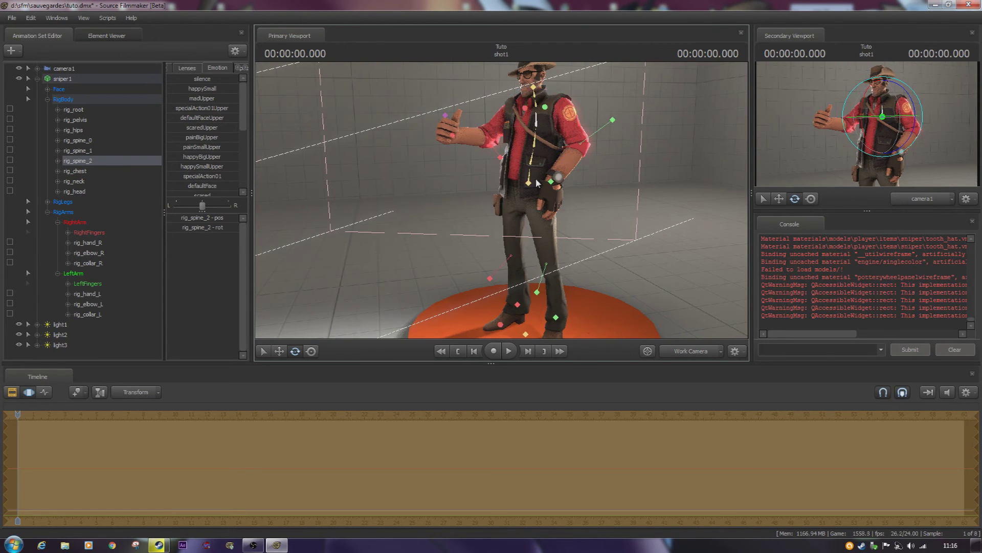
pyautogui.click(530, 180)
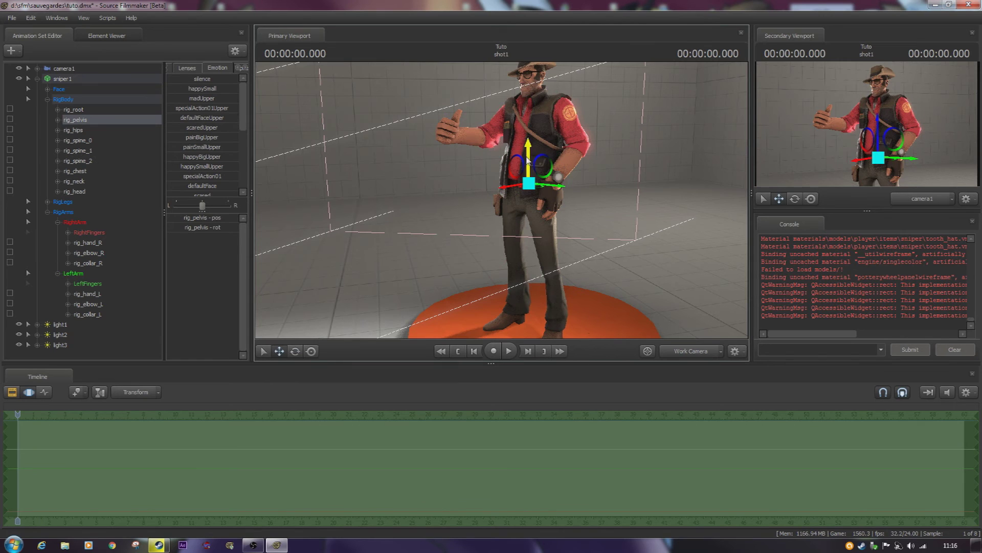
pyautogui.moveTo(530, 159); pyautogui.dragTo(511, 331)
pyautogui.hotkey('ctrl', 'z')
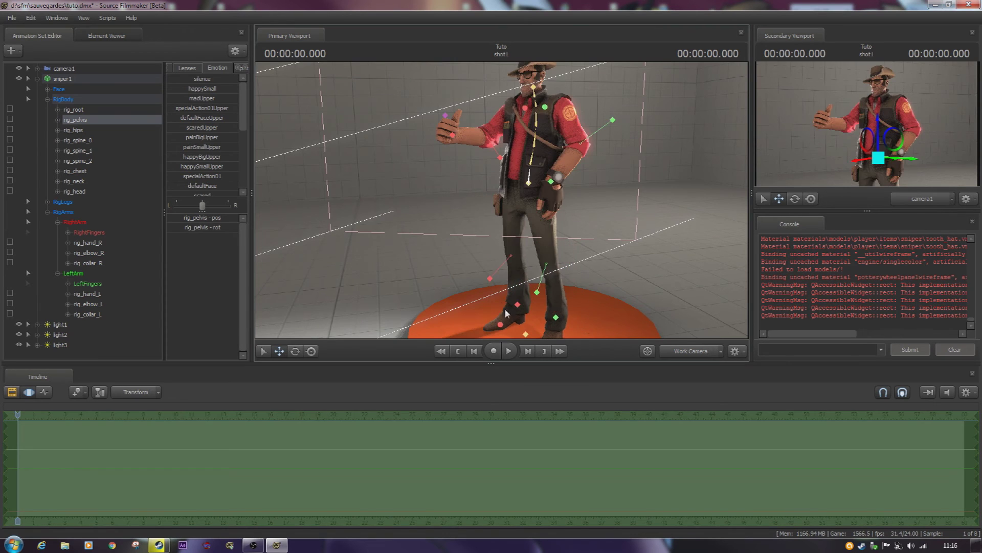
# Select rig_hand_L, rig_hand_R and rig_pelvis together and lower them slightly to bend the sniper's knees.
pyautogui.click(552, 182)
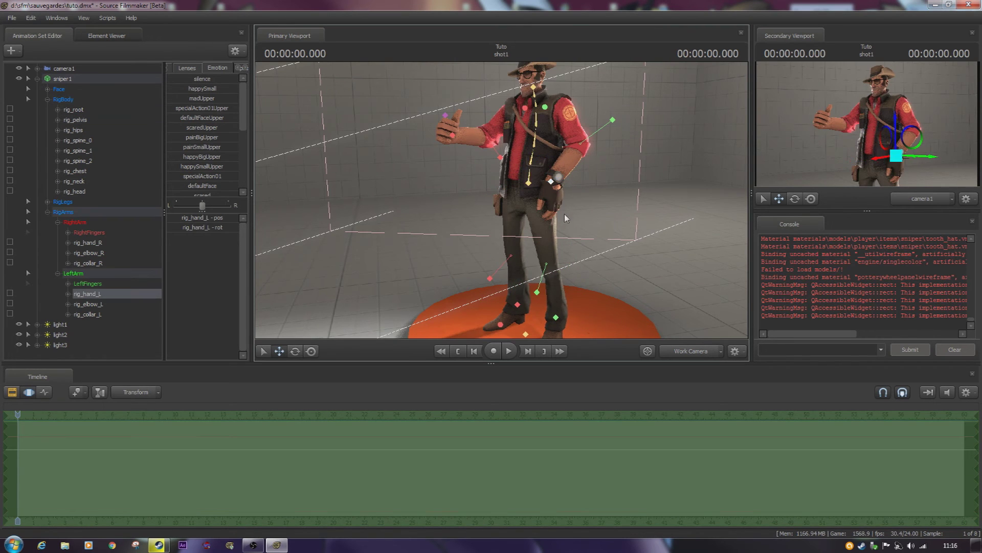
pyautogui.keyDown('ctrl'); pyautogui.click(453, 135); pyautogui.keyUp('ctrl')
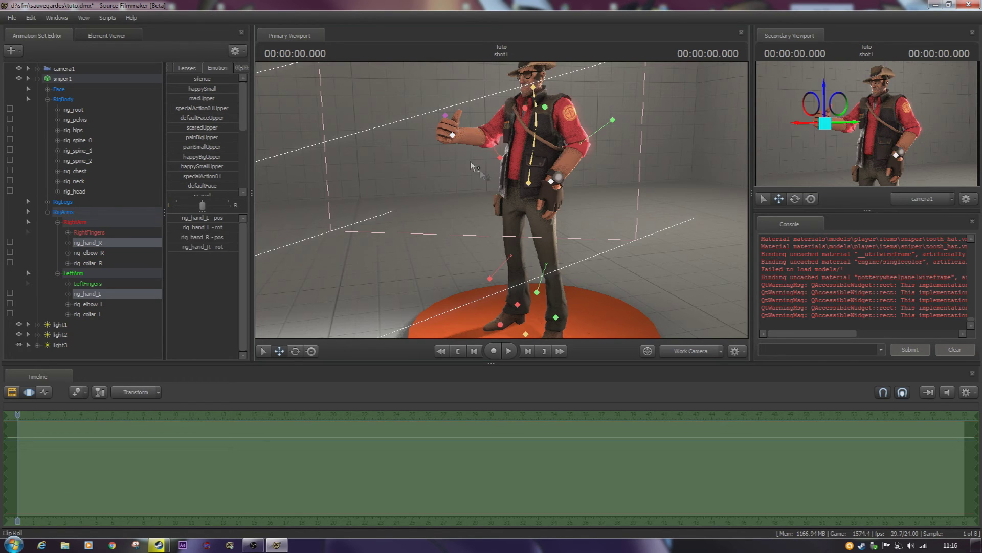
pyautogui.keyDown('ctrl'); pyautogui.click(529, 179); pyautogui.keyUp('ctrl')
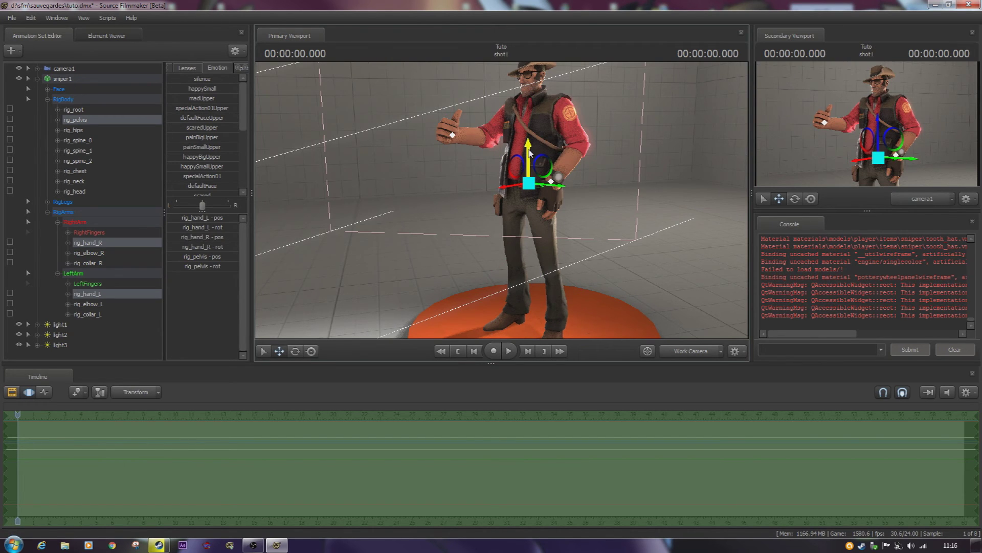
pyautogui.moveTo(529, 153)
pyautogui.mouseDown()
pyautogui.moveTo(526, 176)
pyautogui.moveTo(520, 156)
pyautogui.mouseUp()
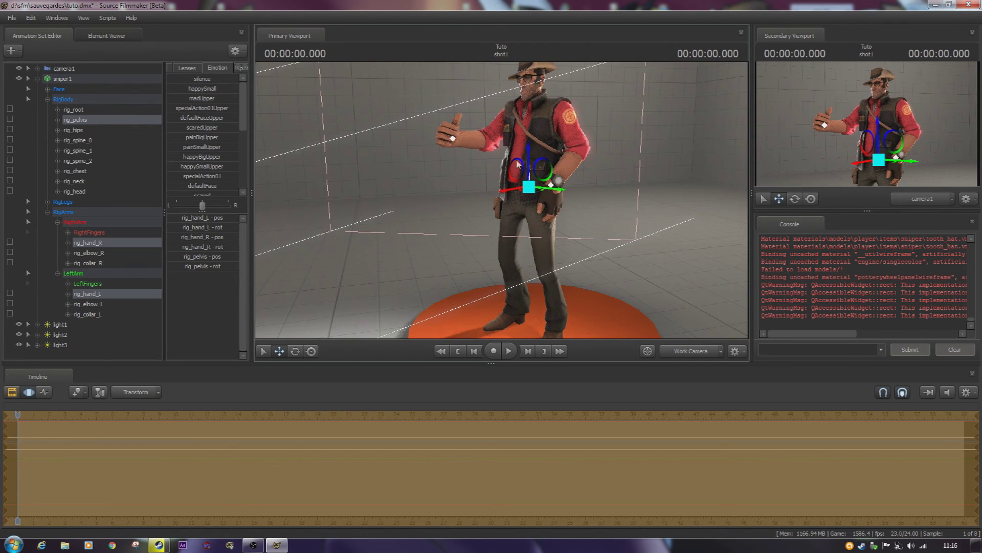
# Try raising rig_pelvis alone slightly and undo the move.
pyautogui.click(527, 176)
pyautogui.moveTo(532, 156)
pyautogui.mouseDown()
pyautogui.moveTo(532, 169)
pyautogui.moveTo(532, 152)
pyautogui.mouseUp()
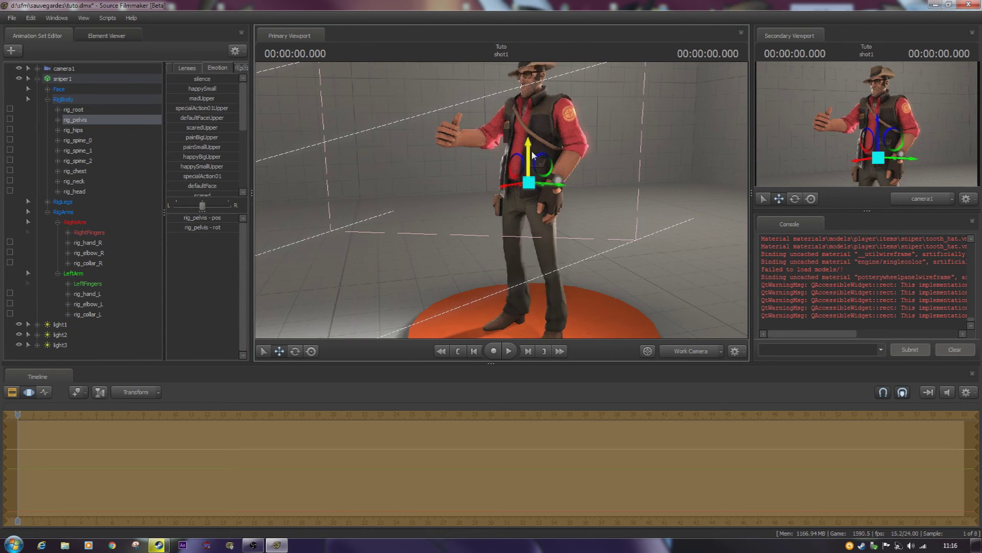
pyautogui.hotkey('ctrl', 'z')
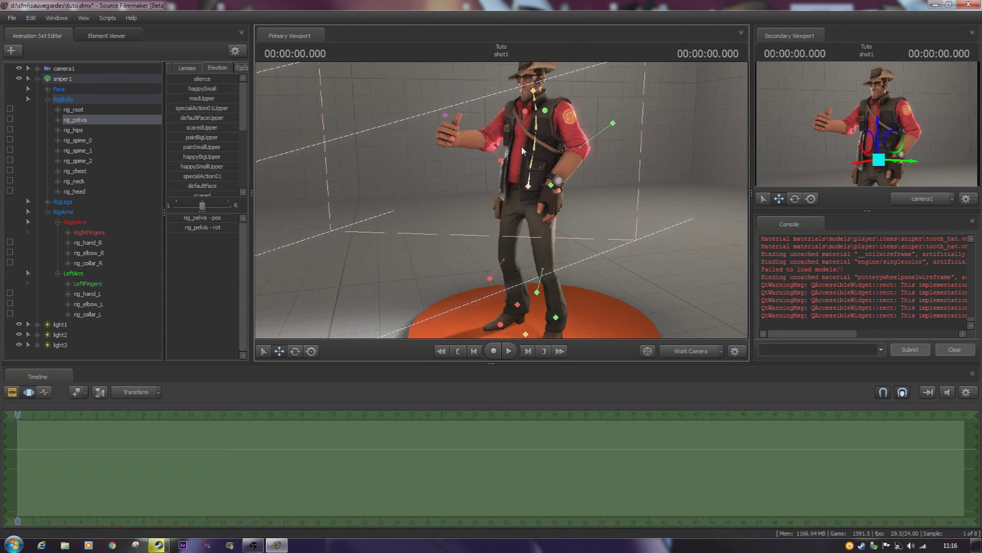
# Try tilting the rig_foot_L control so the left foot's toes point upward, and undo the rotation.
pyautogui.click(556, 318)
pyautogui.moveTo(621, 251); pyautogui.dragTo(670, 328)
pyautogui.press('e')
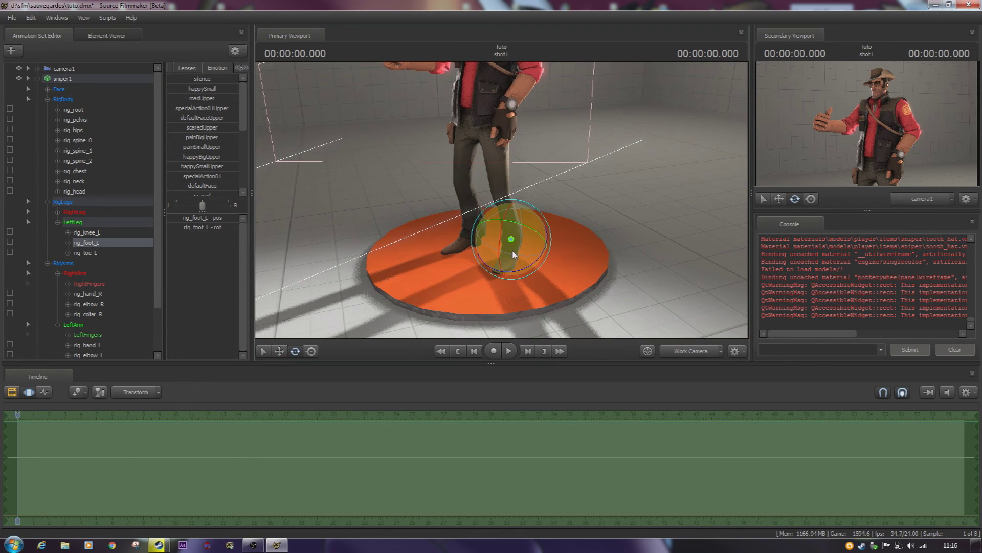
pyautogui.moveTo(620, 174); pyautogui.dragTo(562, 194)
pyautogui.press('w')
pyautogui.moveTo(504, 203); pyautogui.dragTo(504, 203, button='right')
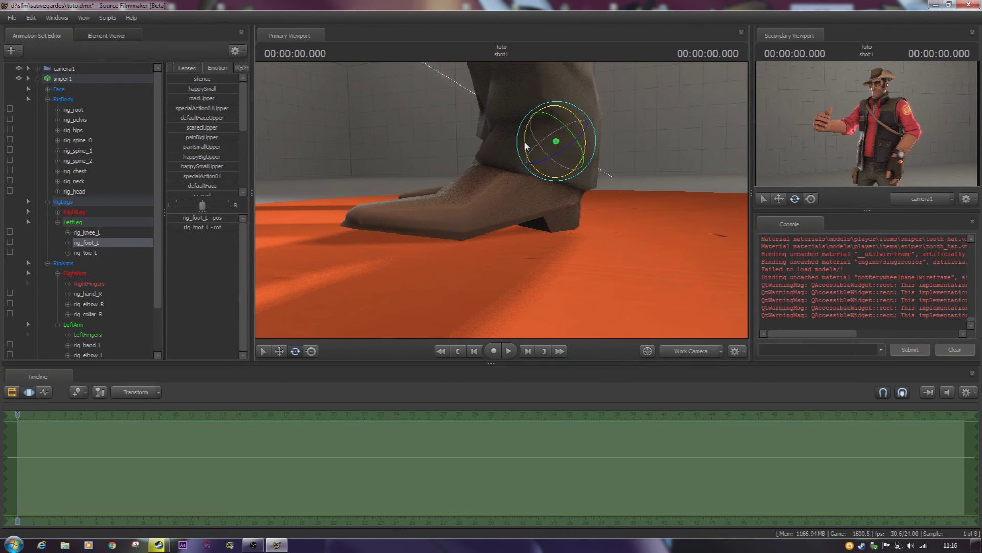
pyautogui.moveTo(531, 146); pyautogui.dragTo(524, 105)
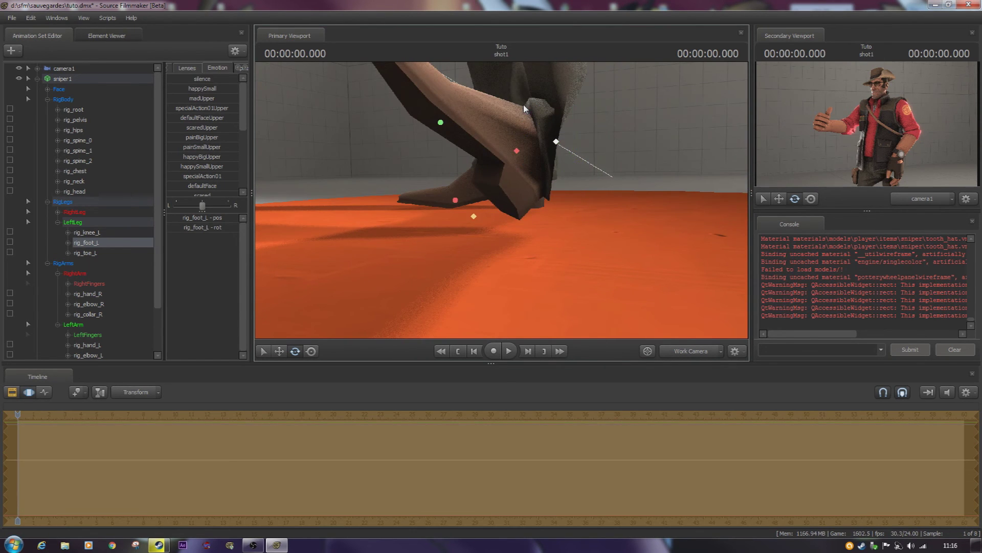
pyautogui.hotkey('ctrl', 'z')
# Turn the sniper's left foot around its vertical axis with the rig_foot_L control.
pyautogui.moveTo(422, 130); pyautogui.dragTo(421, 130, button='right')
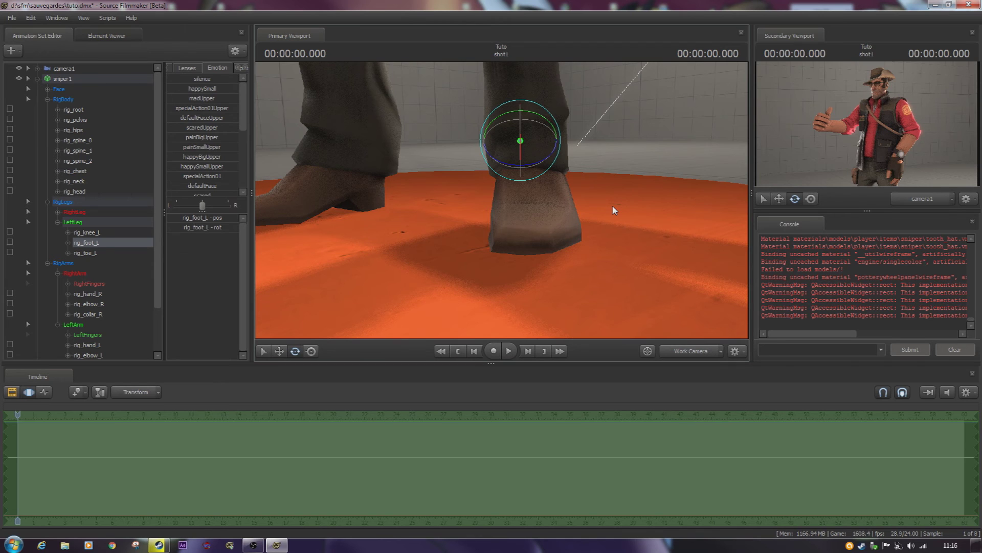
pyautogui.keyDown('alt'); pyautogui.moveTo(610, 199); pyautogui.dragTo(609, 281); pyautogui.keyUp('alt')
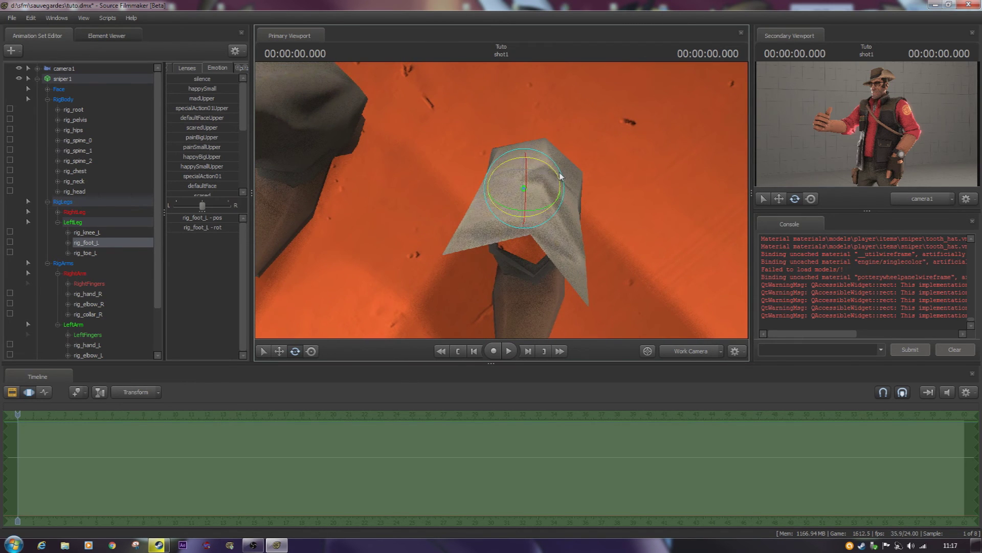
pyautogui.moveTo(561, 174); pyautogui.dragTo(632, 174)
pyautogui.press('s')
pyautogui.press('w')
pyautogui.moveTo(506, 218); pyautogui.dragTo(504, 271)
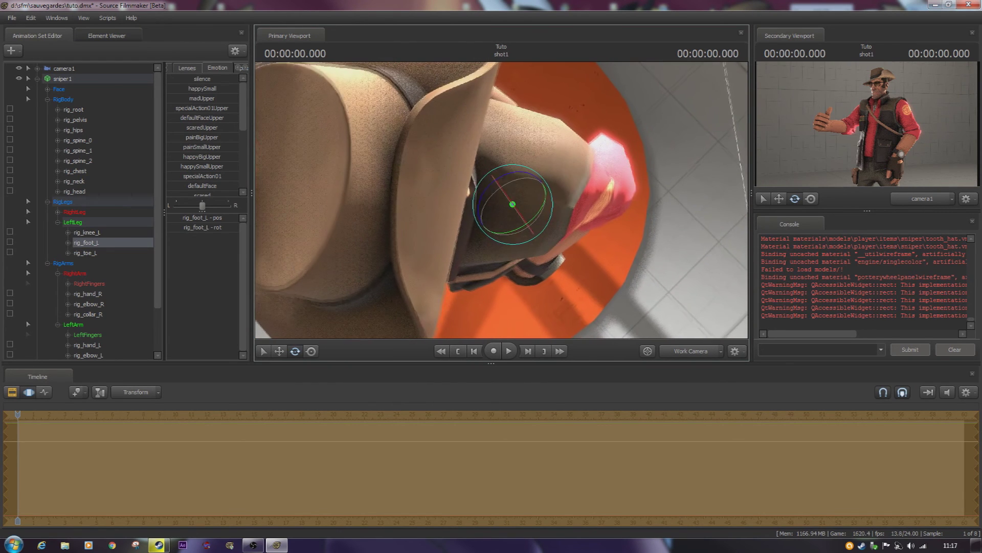
pyautogui.moveTo(547, 182); pyautogui.dragTo(549, 220)
pyautogui.keyDown('alt'); pyautogui.moveTo(550, 220); pyautogui.dragTo(497, 203); pyautogui.keyUp('alt')
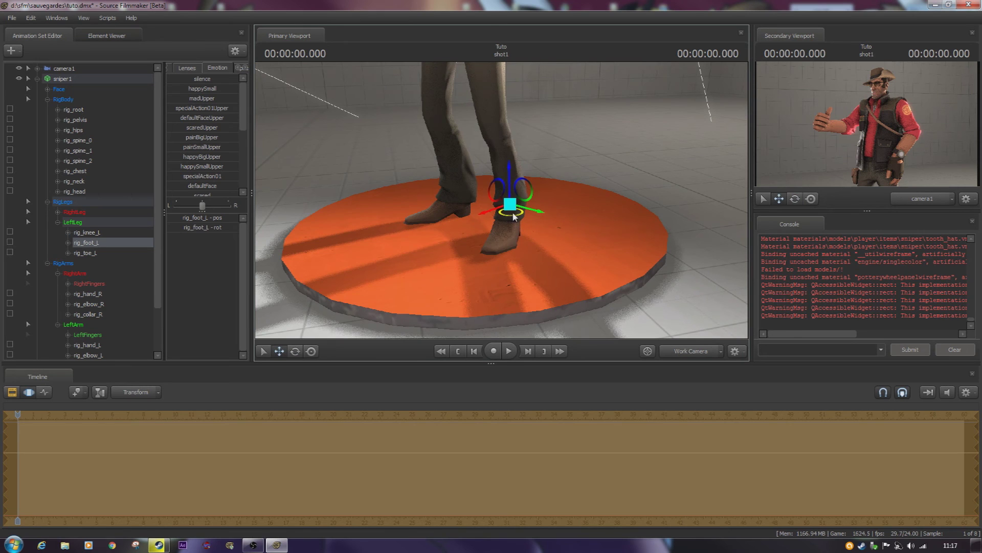
# Adjust the sniper's right foot with the rig_foot_R control and check the full stance.
pyautogui.press('s')
pyautogui.moveTo(500, 270); pyautogui.dragTo(453, 248)
pyautogui.press('ctrl')
pyautogui.click(481, 257)
pyautogui.press('s')
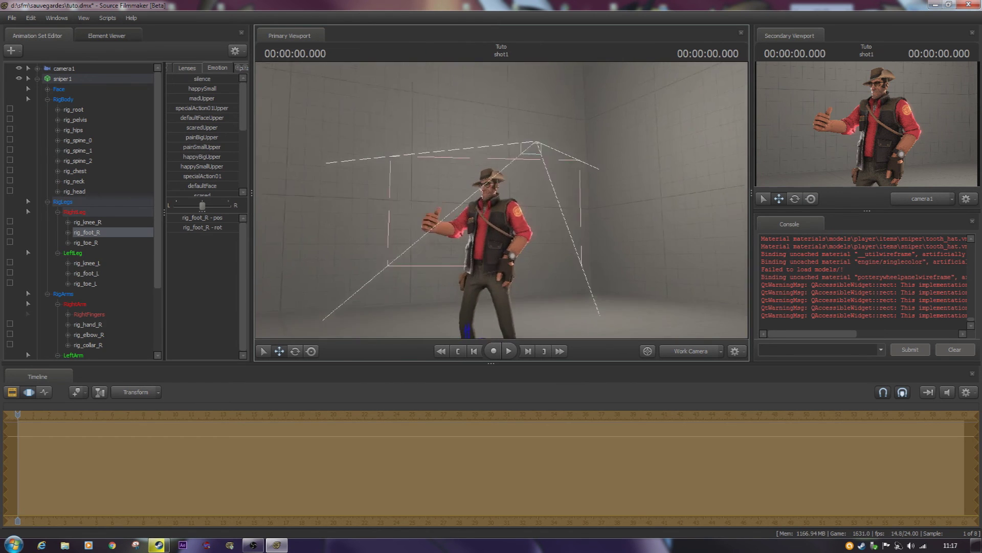
pyautogui.press('w')
pyautogui.press('d')
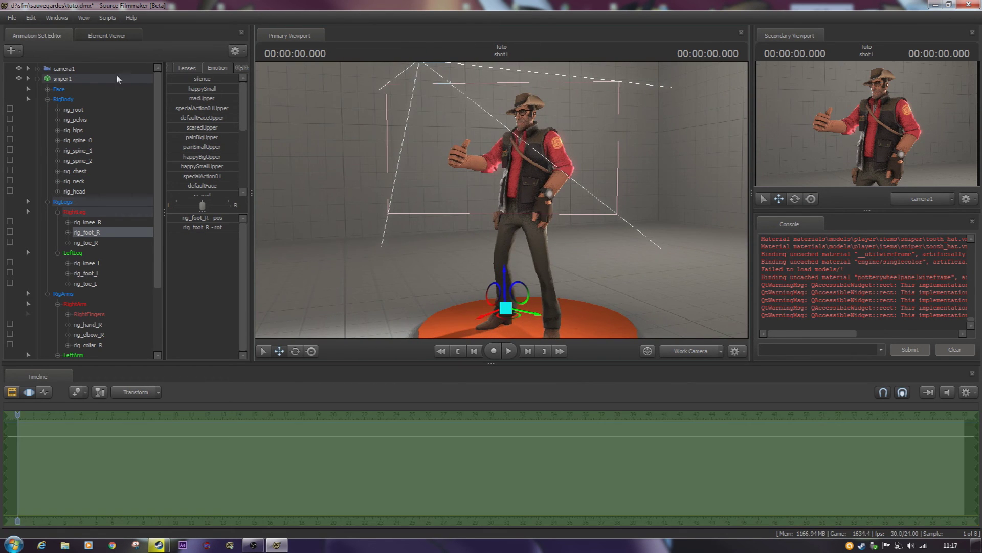
pyautogui.rightClick(105, 78)
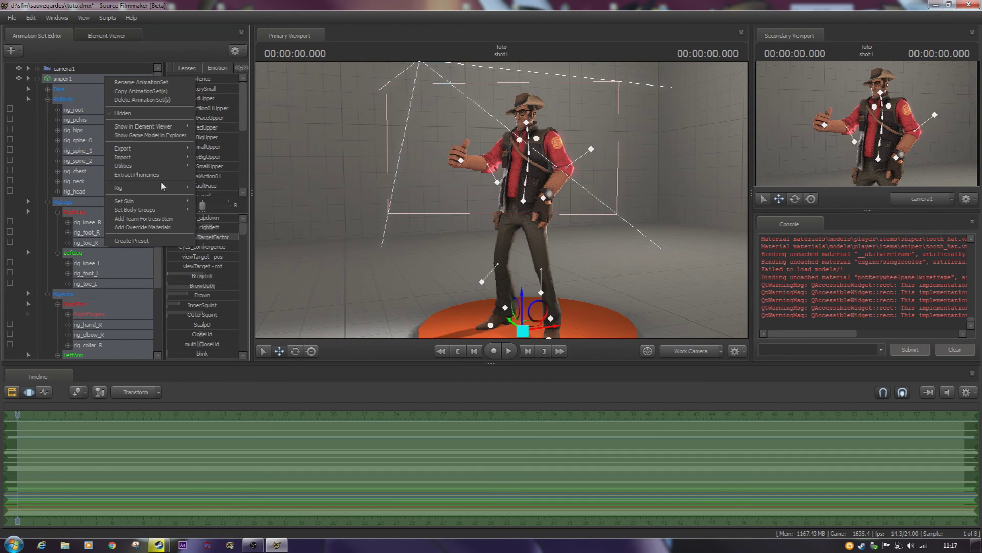
pyautogui.click(83, 84)
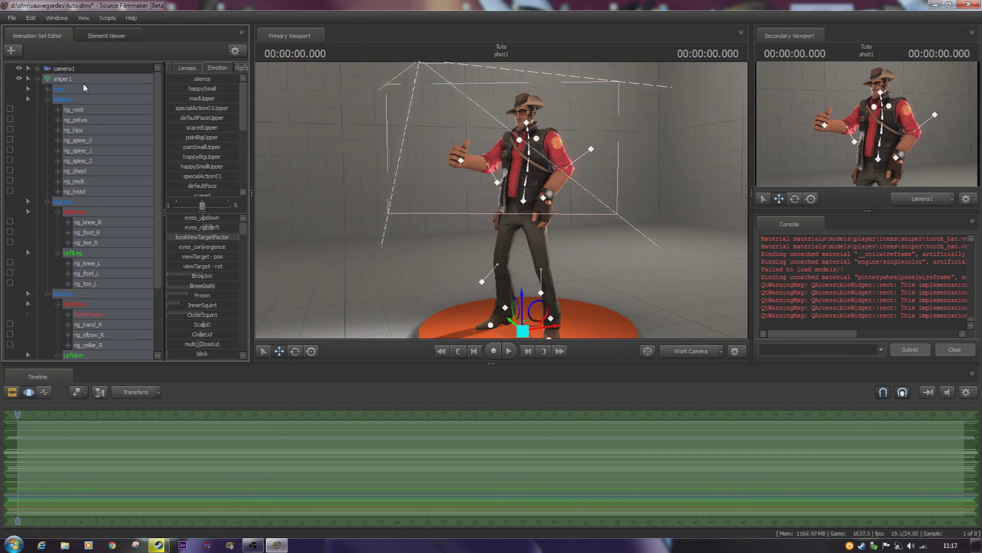
# Collapse the sniper's body, legs and arms rig groups and look at the Detach Rig options for sniper1 without detaching anything.
pyautogui.click(47, 99)
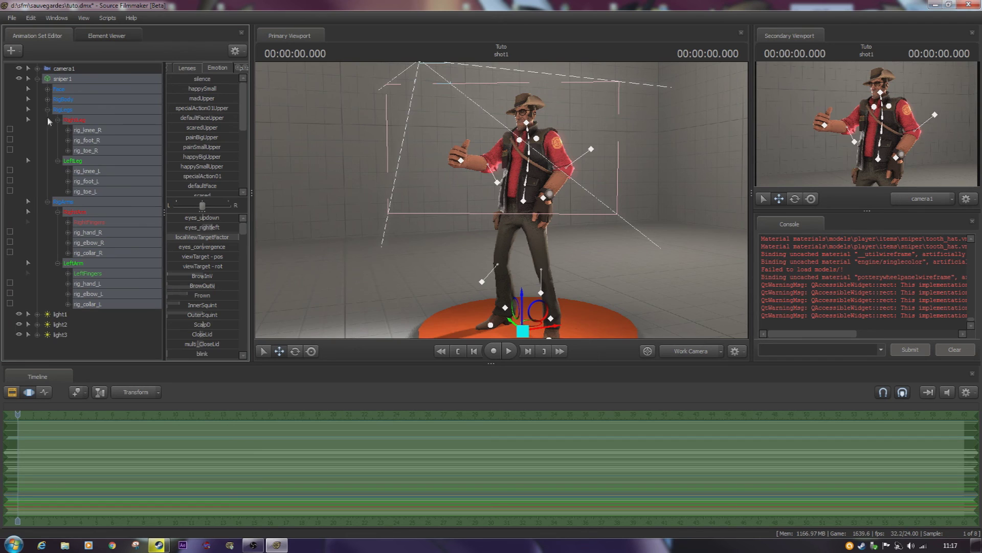
pyautogui.click(47, 110)
pyautogui.click(47, 120)
pyautogui.rightClick(74, 80)
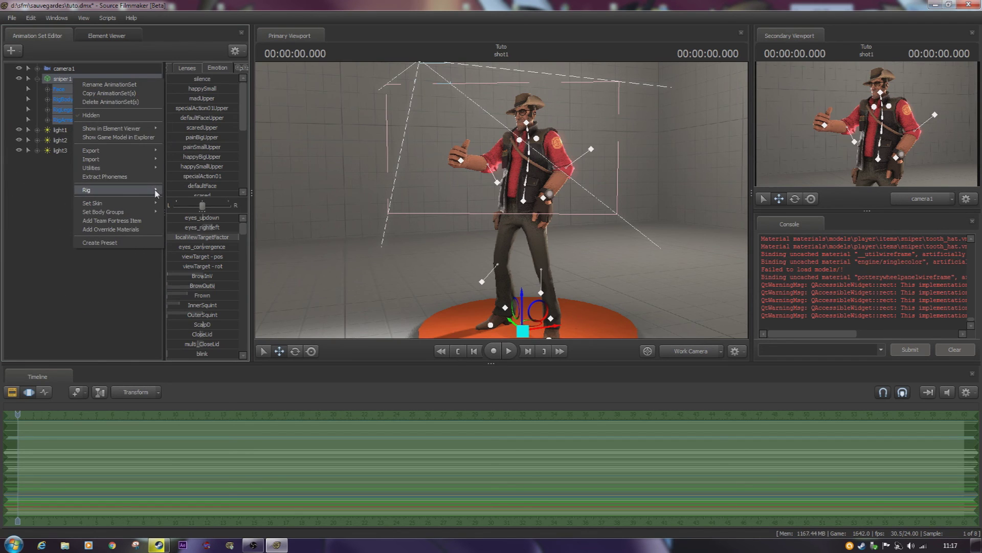
pyautogui.moveTo(153, 190)
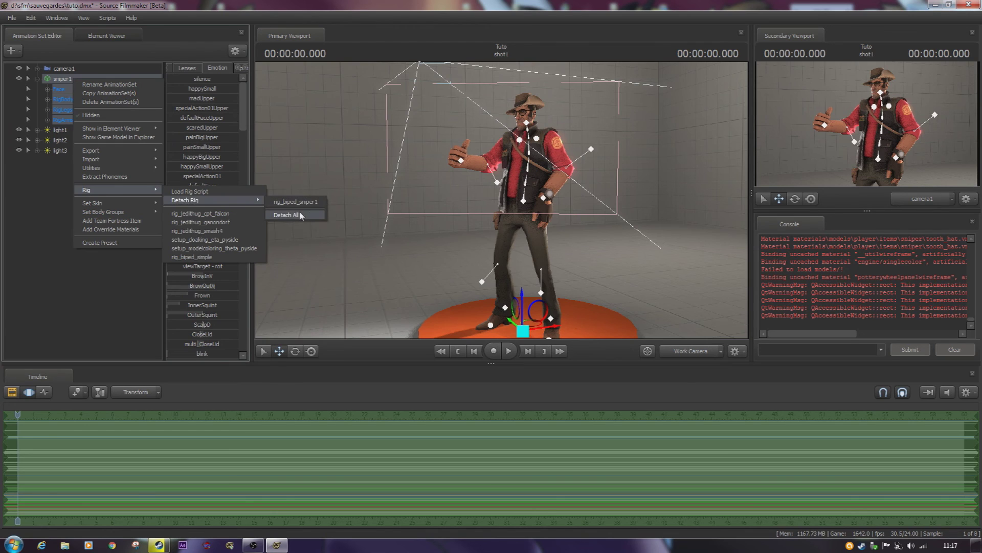
pyautogui.click(57, 196)
# Try locking the viewTarget control in the sniper's Eyes group, and unlock it after viewing the options for sniper1.
pyautogui.click(47, 89)
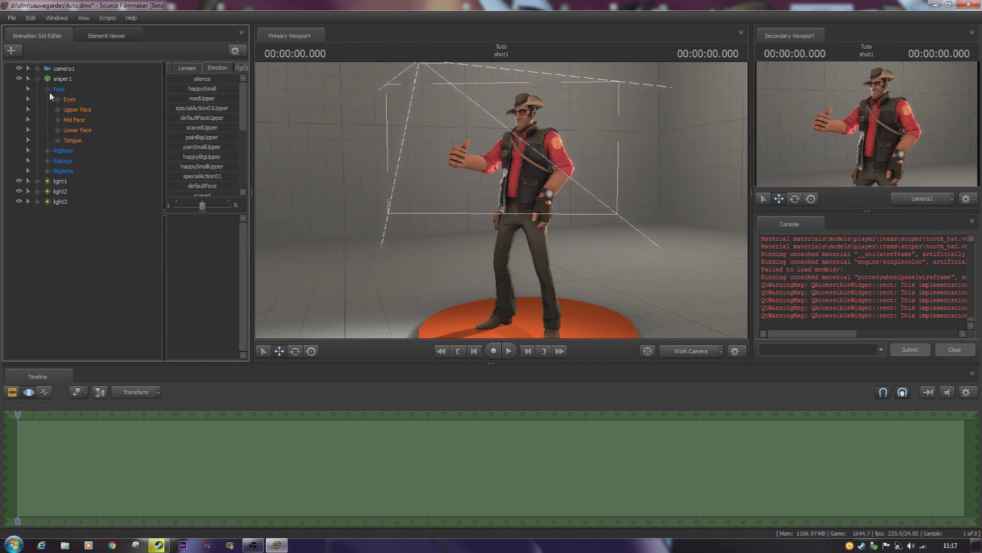
pyautogui.click(55, 97)
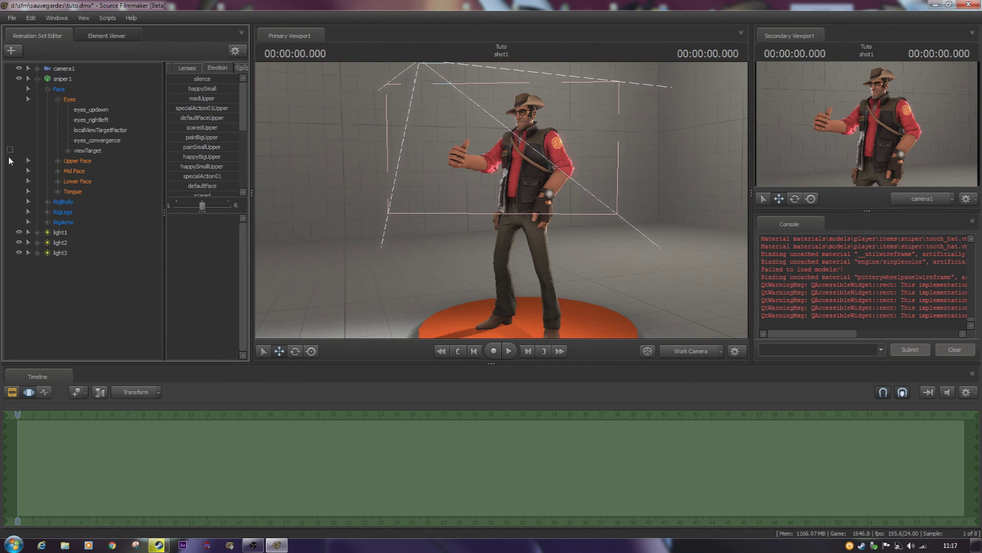
pyautogui.rightClick(65, 79)
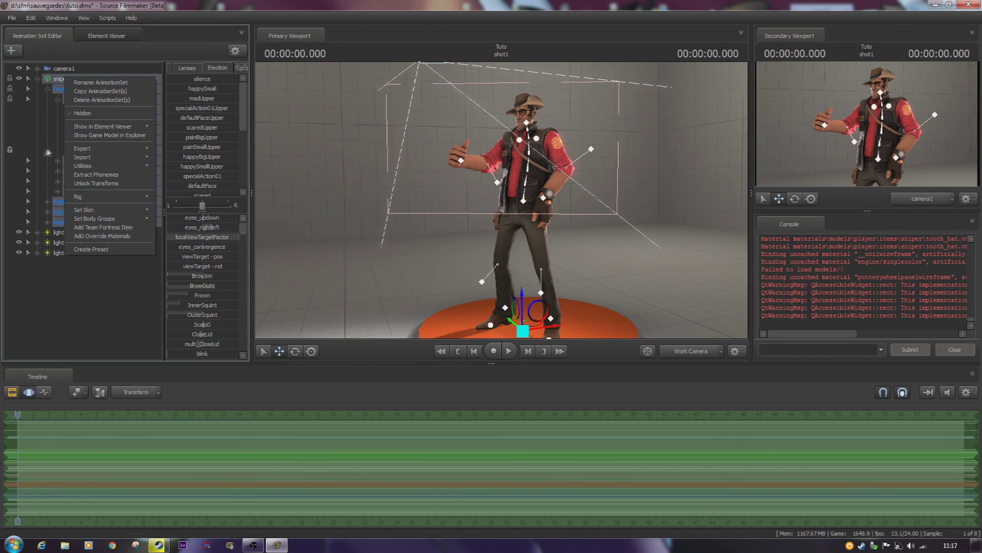
pyautogui.click(15, 154)
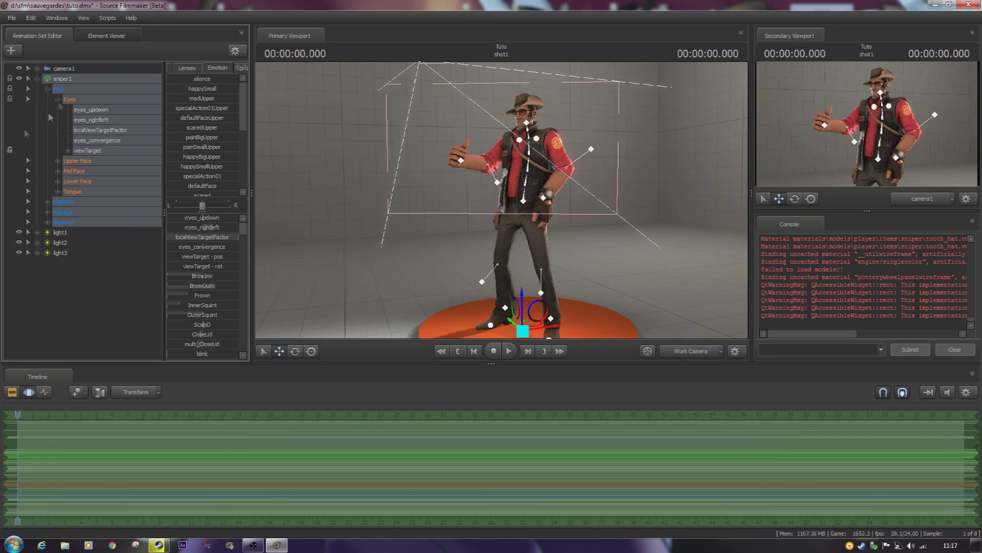
pyautogui.rightClick(61, 81)
pyautogui.moveTo(128, 200)
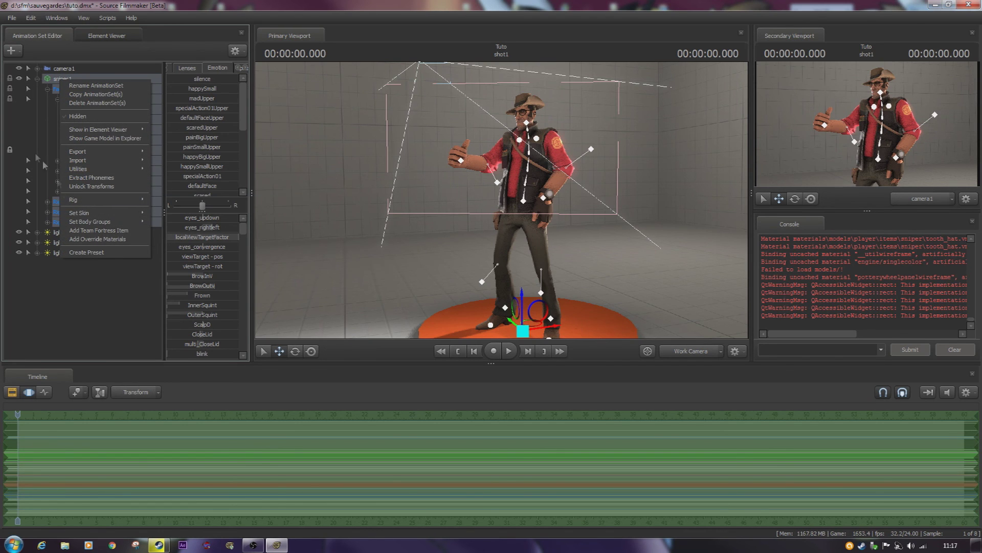
pyautogui.click(77, 275)
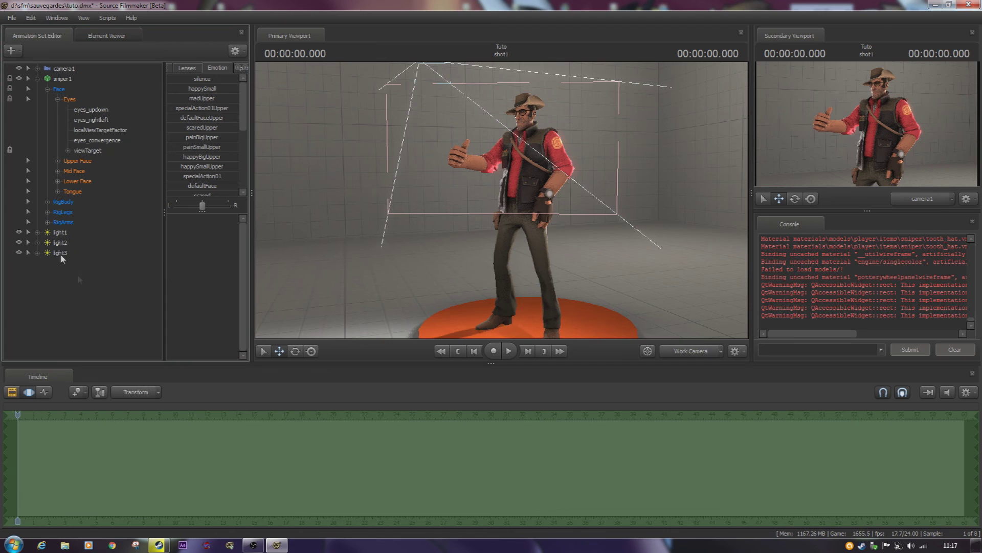
pyautogui.click(10, 150)
pyautogui.click(39, 78)
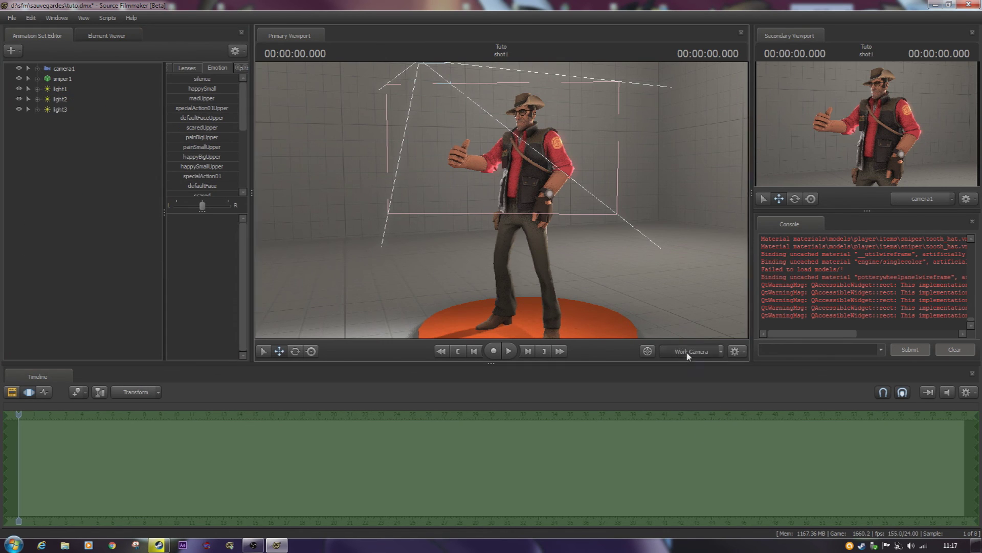
# Reframe the shot through camera1 with the sniper standing right of centre, and switch the timeline to the Clip Editor.
pyautogui.click(688, 352)
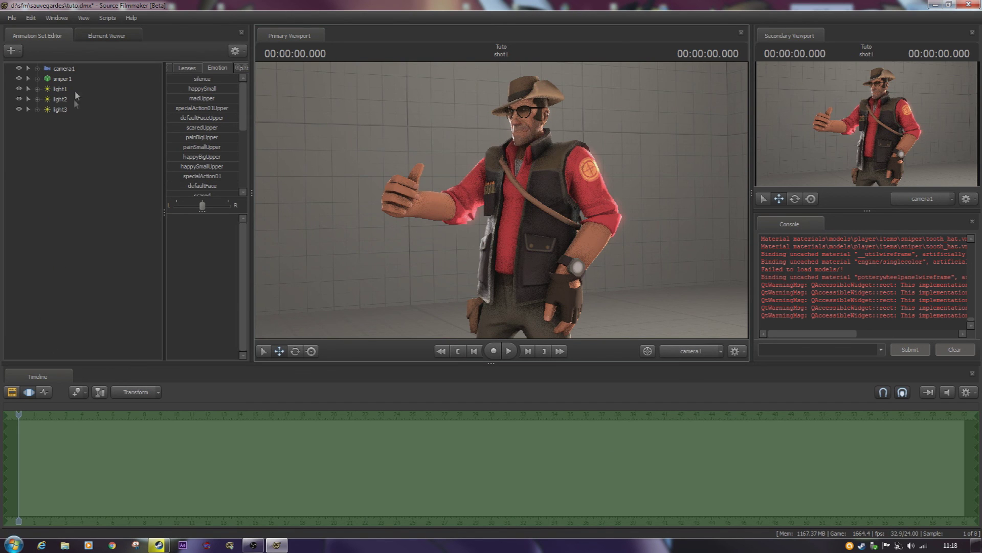
pyautogui.click(82, 68)
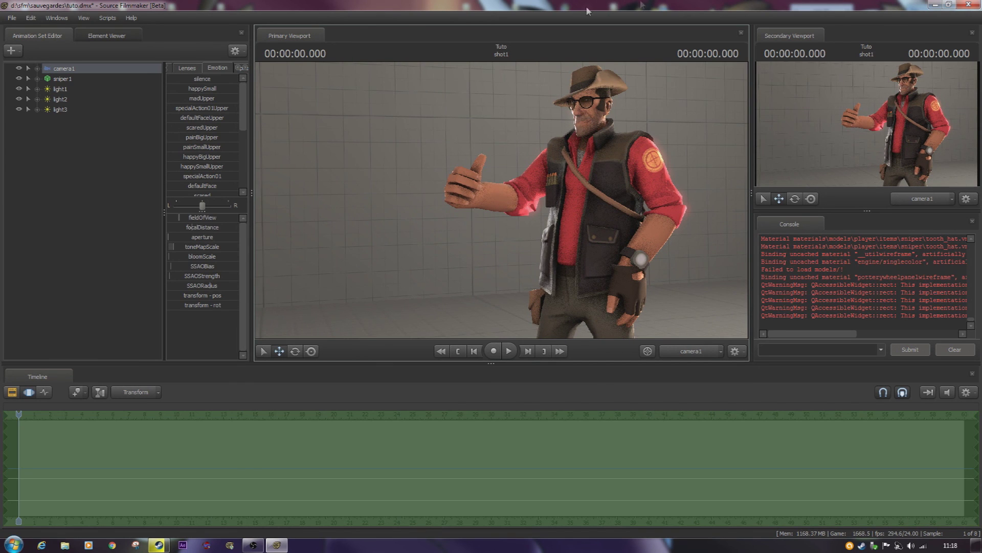
pyautogui.click(79, 165)
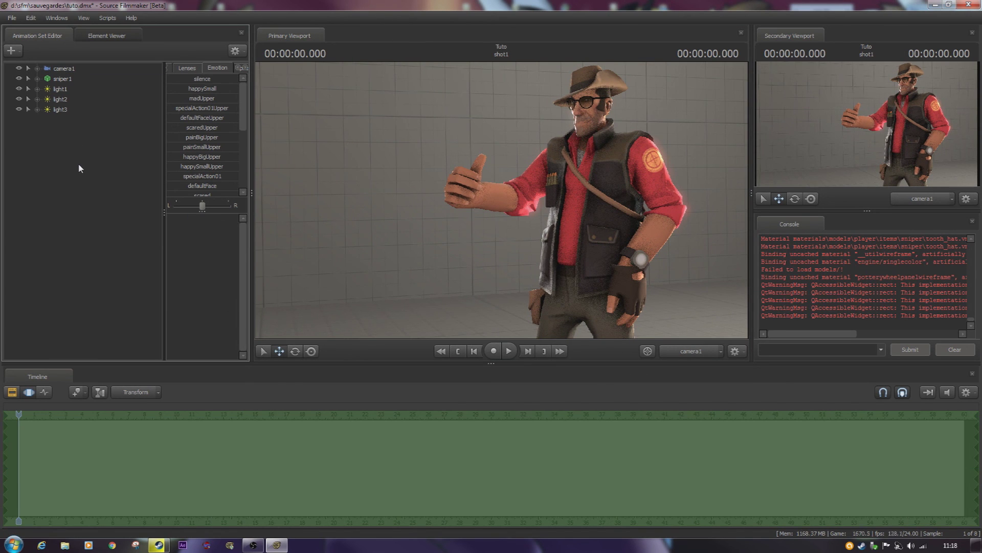
pyautogui.click(13, 392)
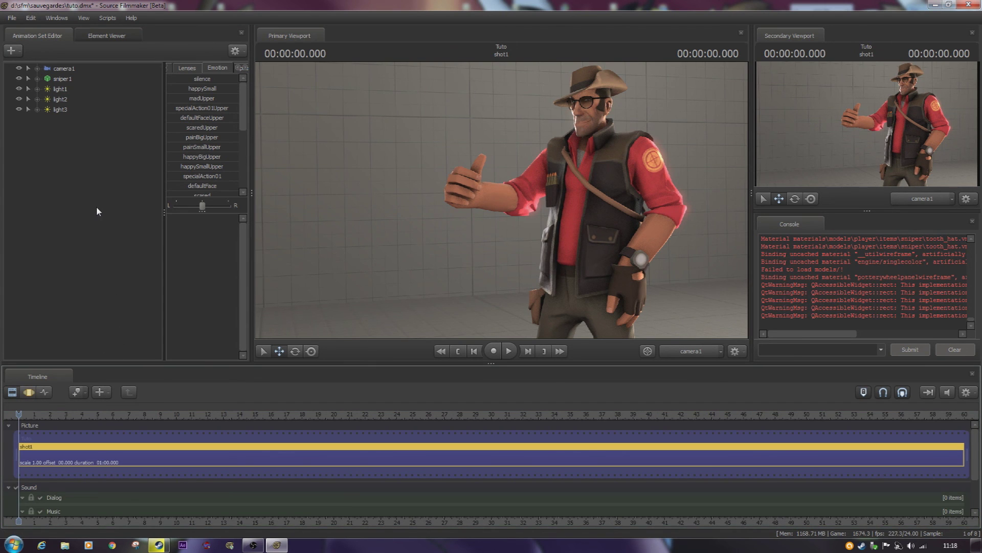